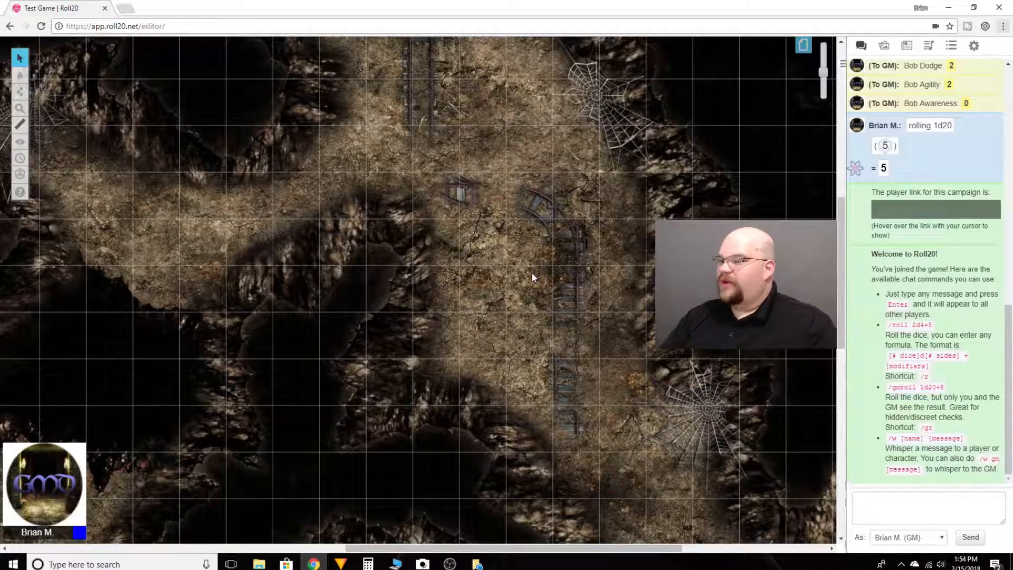
Switch the cave map to the Dynamic Lighting layer with the whole map in view.
{"action": "scroll", "coordinate": [532, 276], "scroll_direction": "down", "scroll_amount": 5}
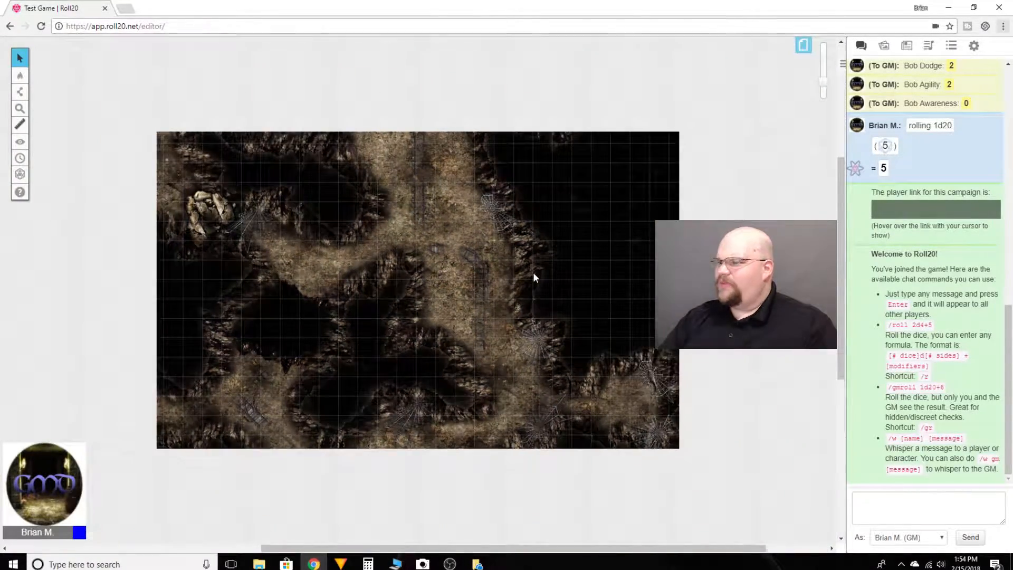
{"action": "scroll", "coordinate": [532, 272], "scroll_direction": "up", "scroll_amount": 3}
{"action": "scroll", "coordinate": [538, 271], "scroll_direction": "up", "scroll_amount": 1}
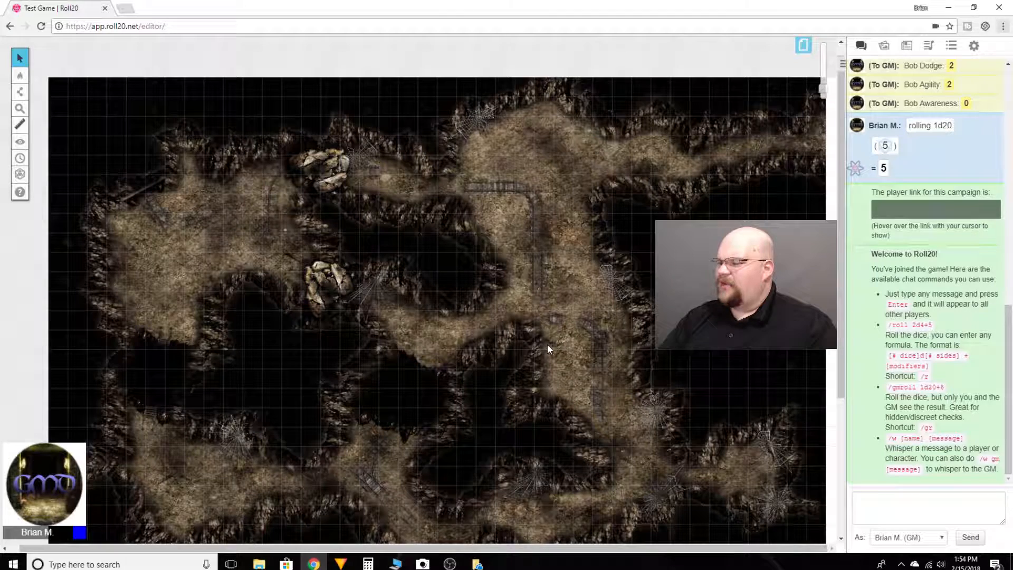
{"action": "scroll", "coordinate": [547, 349], "scroll_direction": "down", "scroll_amount": 2}
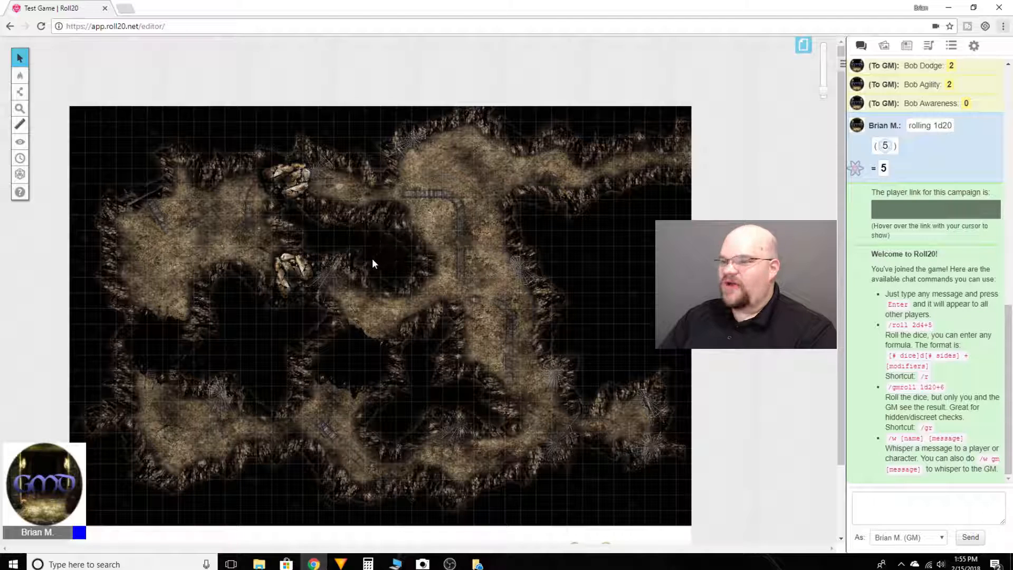
{"action": "mouse_move", "coordinate": [19, 78]}
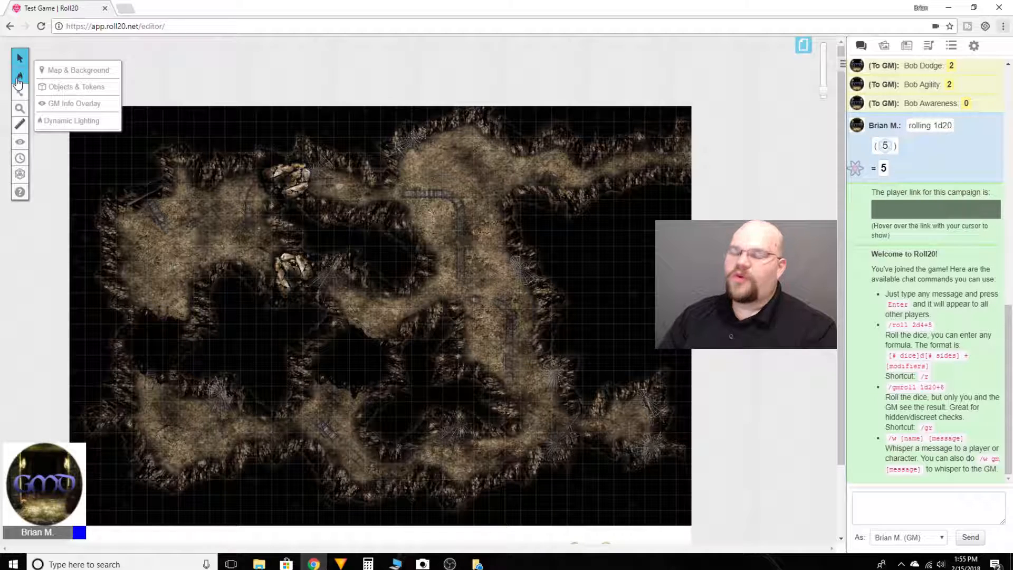
{"action": "left_click", "coordinate": [71, 123]}
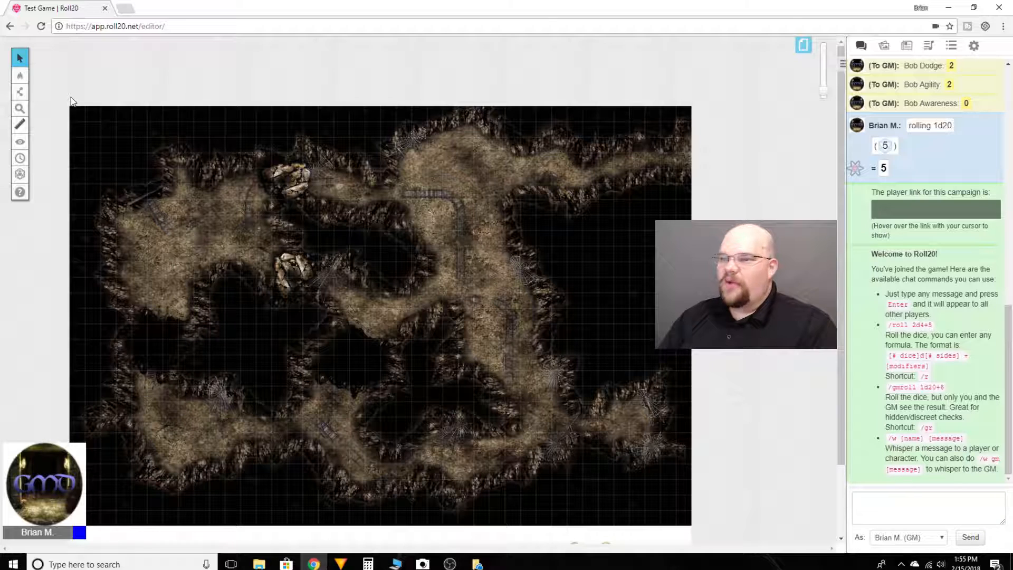
Choose the Polygon/Line drawing tool with a red outline and Large line thickness.
{"action": "mouse_move", "coordinate": [28, 95]}
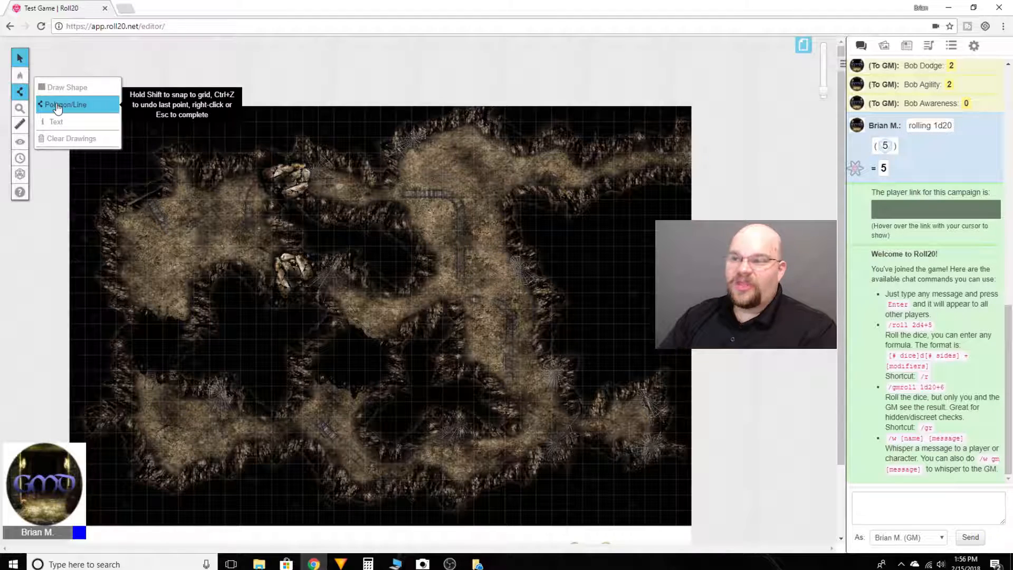
{"action": "left_click", "coordinate": [91, 107]}
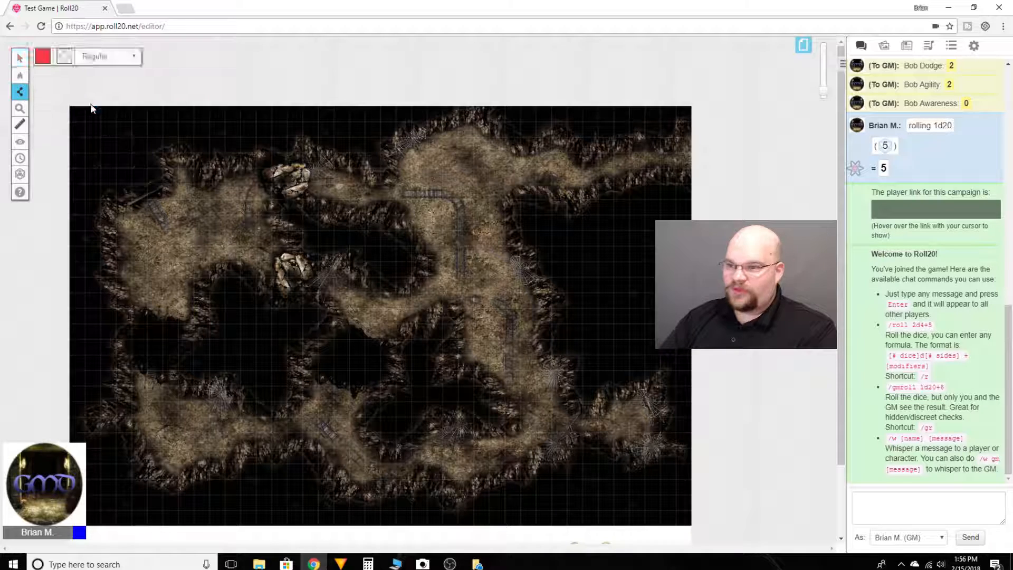
{"action": "left_click", "coordinate": [46, 63]}
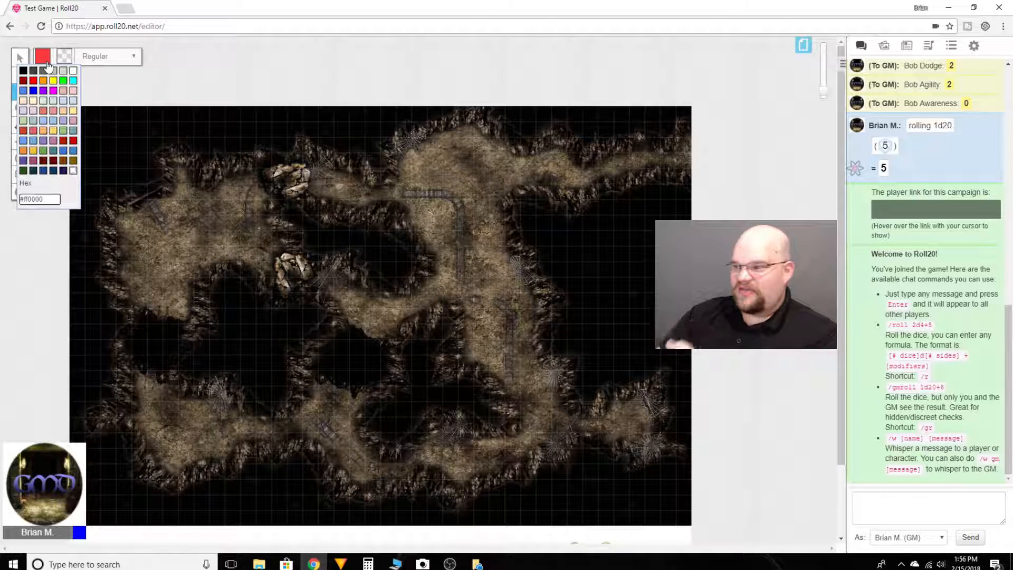
{"action": "left_click", "coordinate": [24, 71]}
{"action": "mouse_move", "coordinate": [25, 74]}
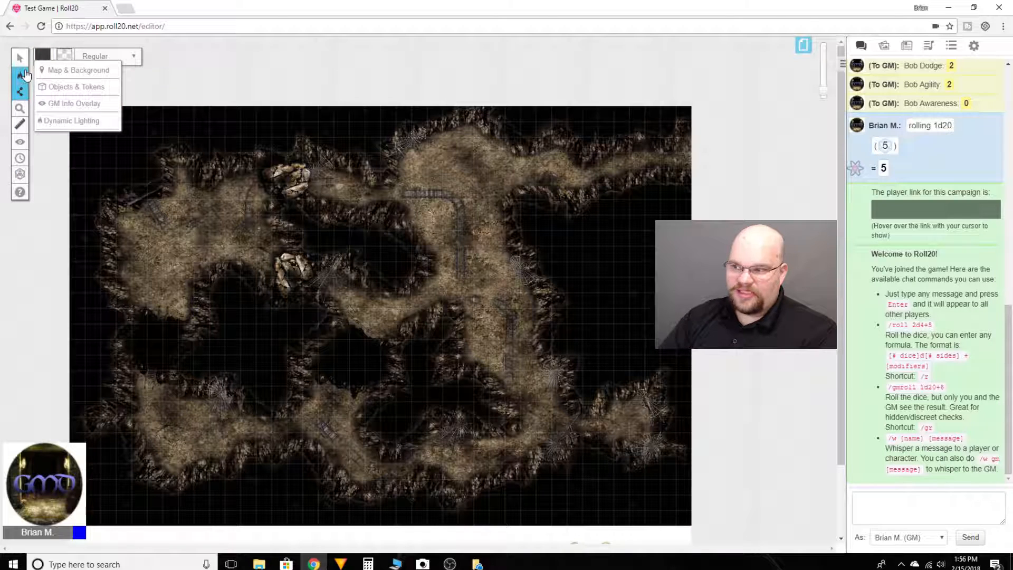
{"action": "left_click", "coordinate": [42, 56]}
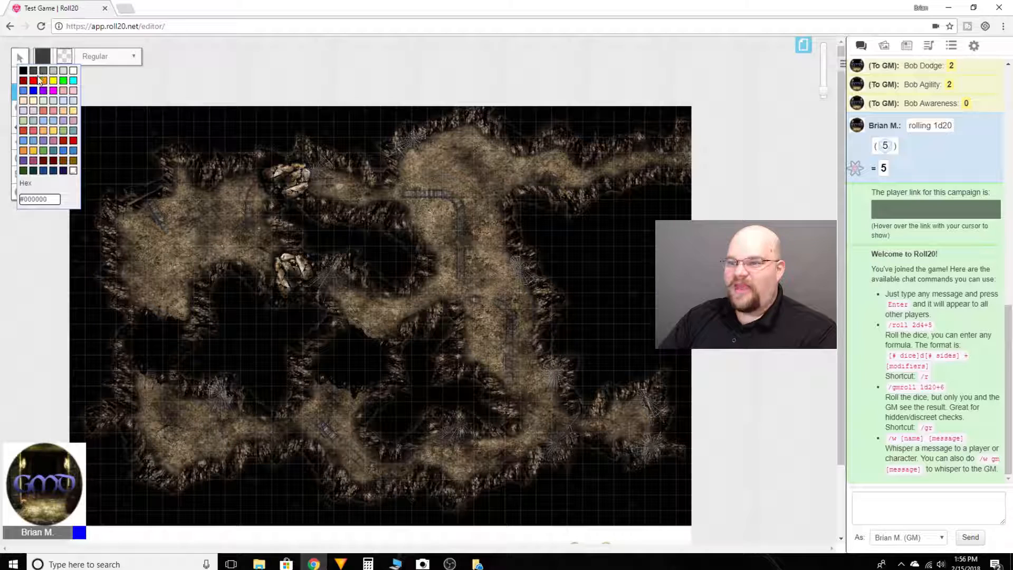
{"action": "left_click", "coordinate": [33, 81]}
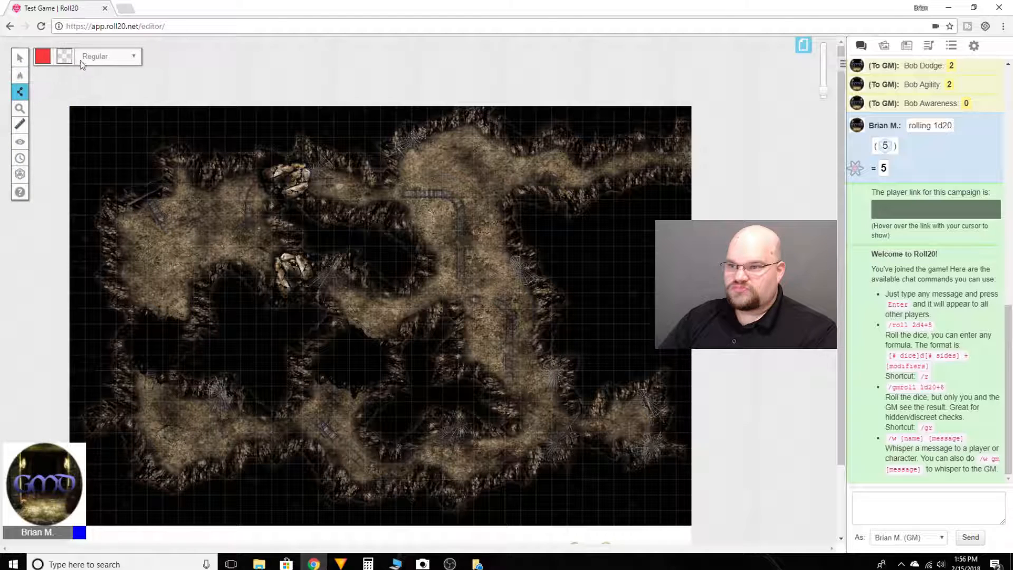
{"action": "left_click", "coordinate": [136, 58]}
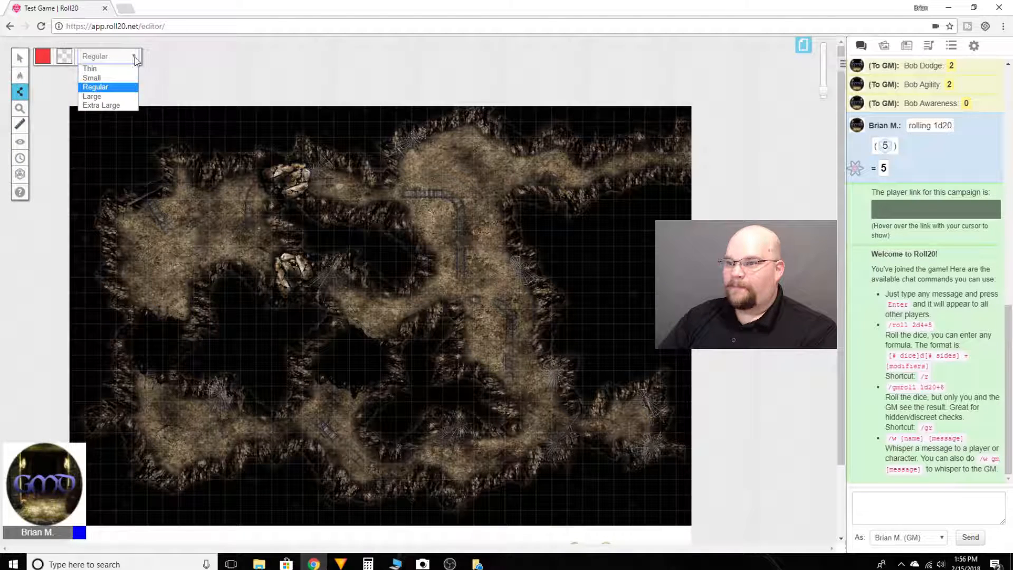
{"action": "left_click", "coordinate": [102, 97]}
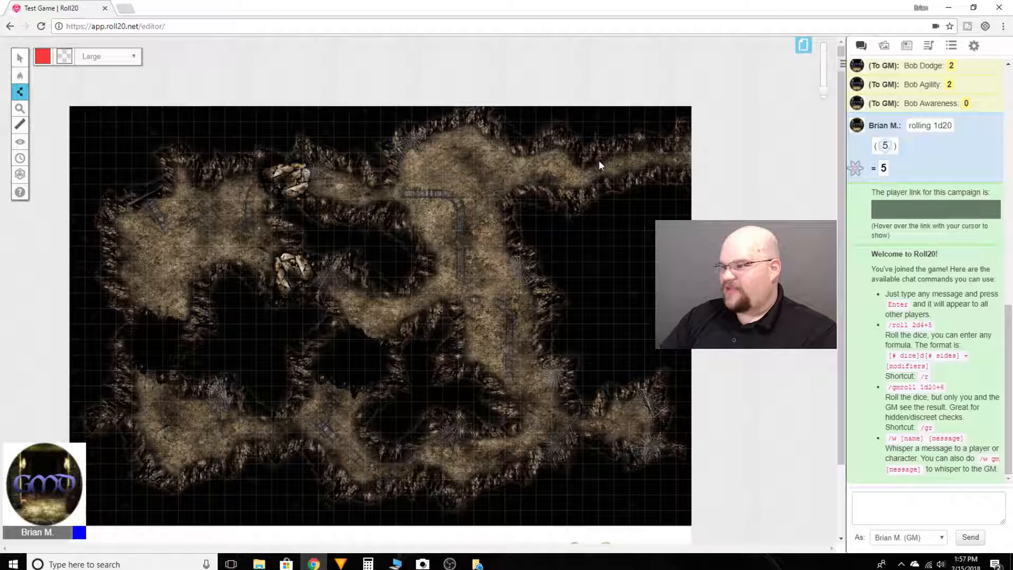
Try a single red line along the northeast passage, and undo it.
{"action": "left_click_drag", "start_coordinate": [584, 168], "coordinate": [654, 146]}
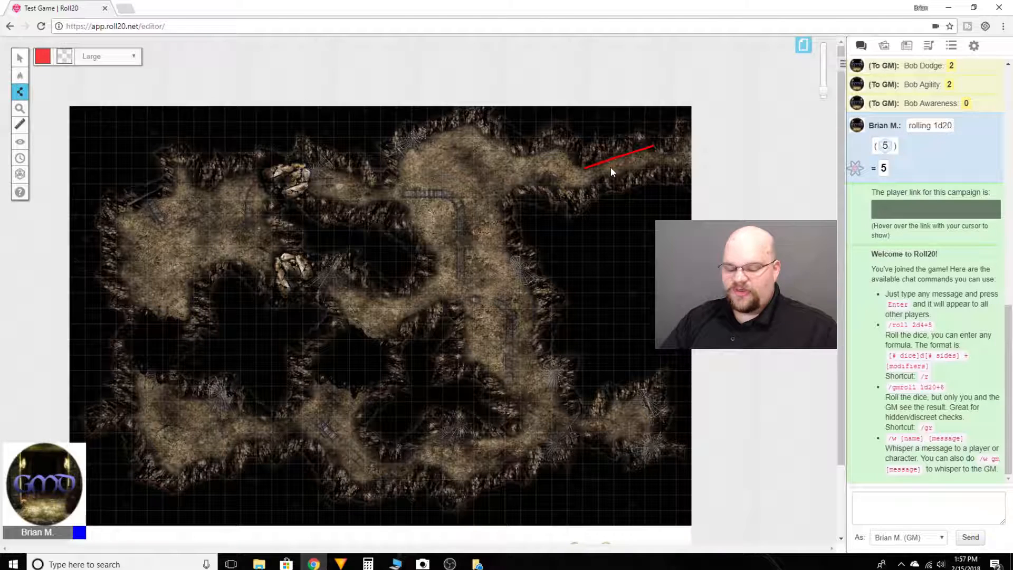
{"action": "key", "text": "ctrl+z"}
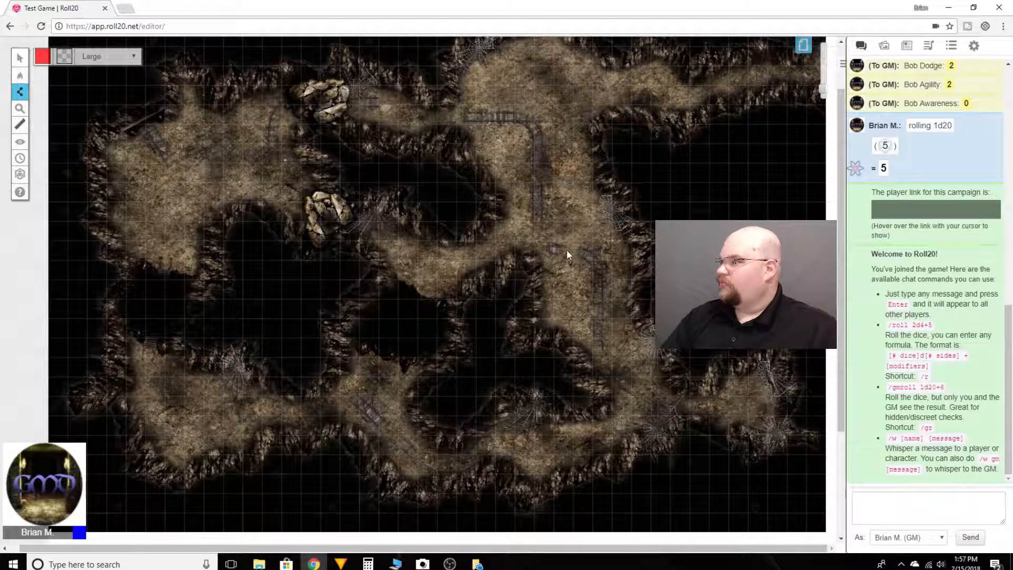
Trace a wall line behind the northern rocks of the northeast passage, going west until it meets the map's north edge.
{"action": "scroll", "coordinate": [760, 174], "scroll_direction": "up", "scroll_amount": 2}
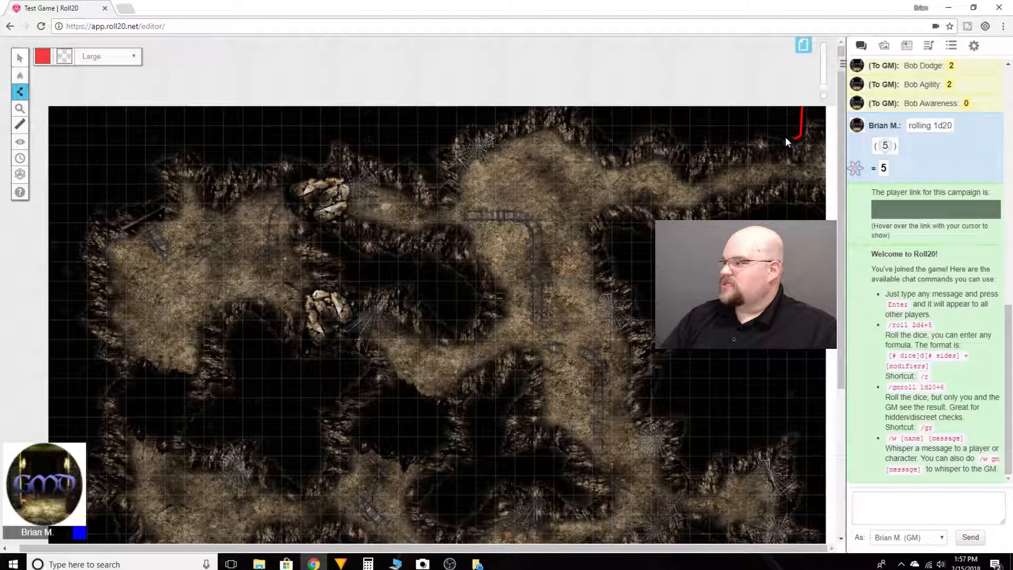
{"action": "left_click", "coordinate": [761, 127]}
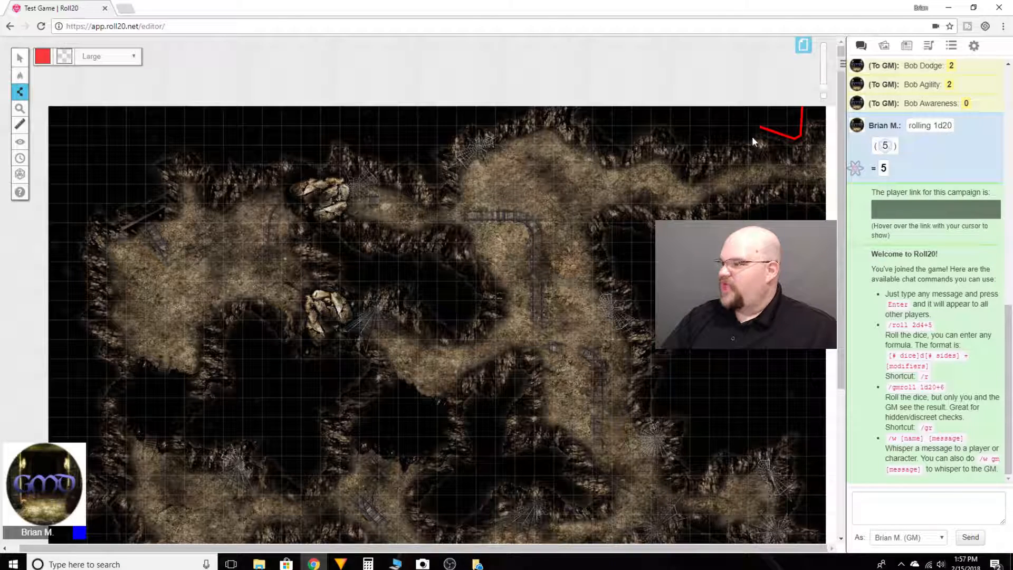
{"action": "left_click", "coordinate": [695, 144]}
{"action": "left_click", "coordinate": [659, 121]}
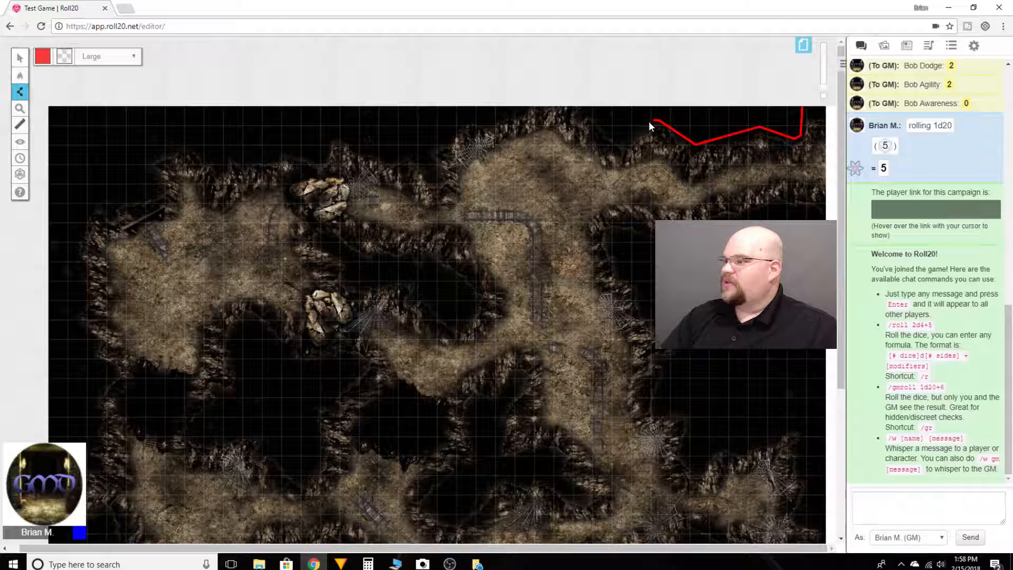
{"action": "left_click", "coordinate": [584, 106]}
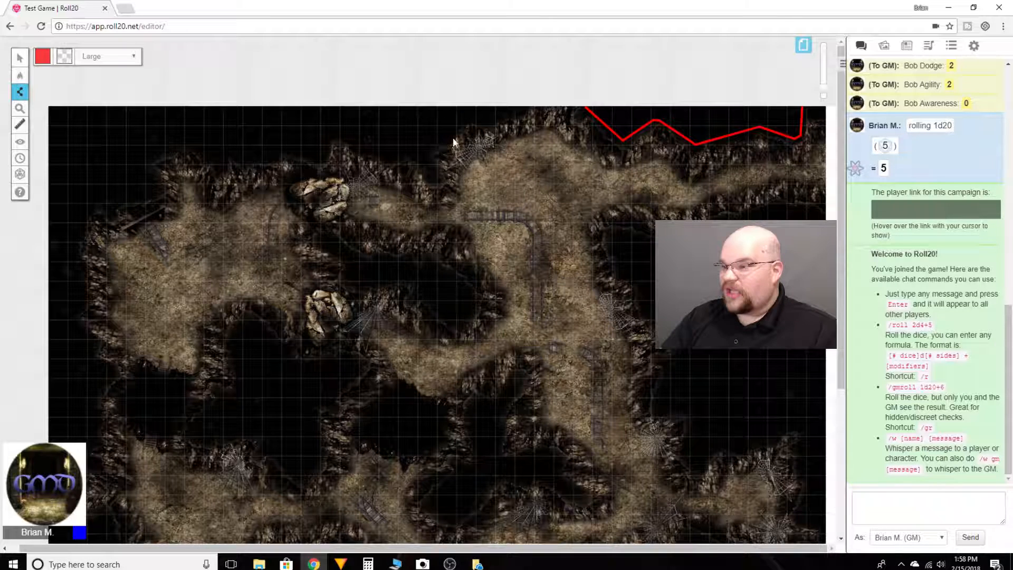
{"action": "left_click", "coordinate": [521, 108]}
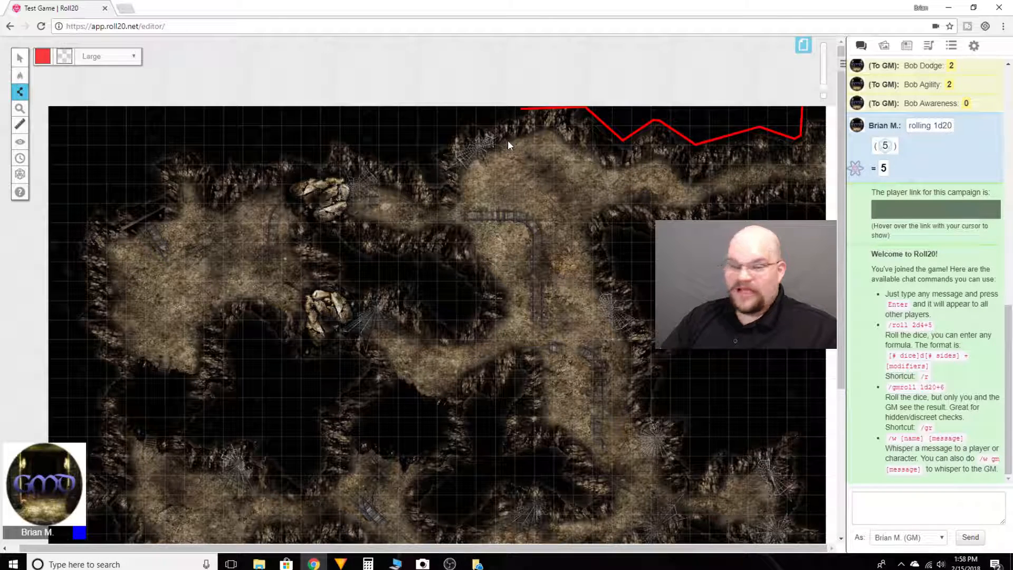
{"action": "key", "text": "ctrl+z"}
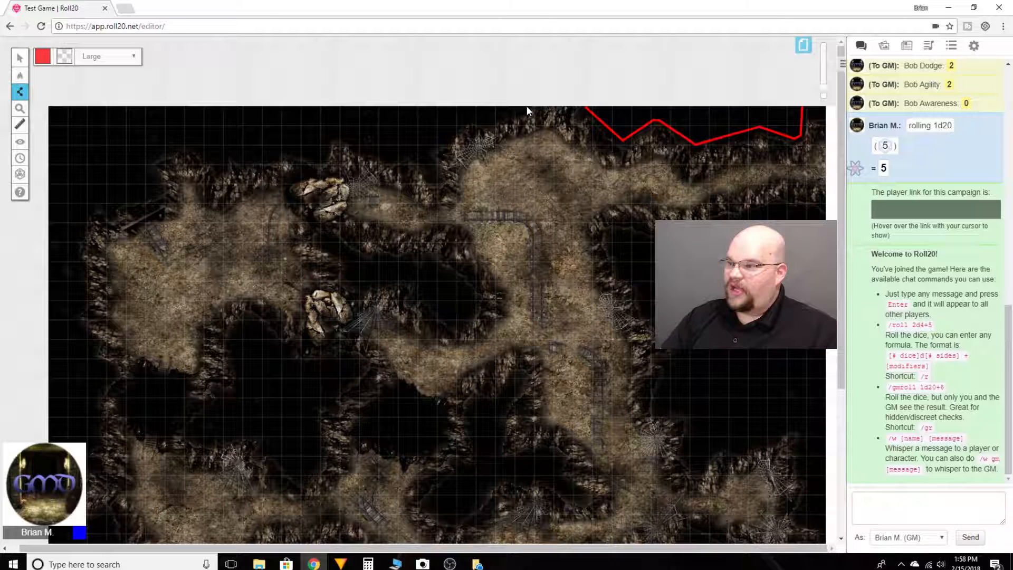
Trace the wall from the north edge around the cobwebbed corner, and continue west above the rock pile to the northwest chamber.
{"action": "left_click", "coordinate": [486, 122]}
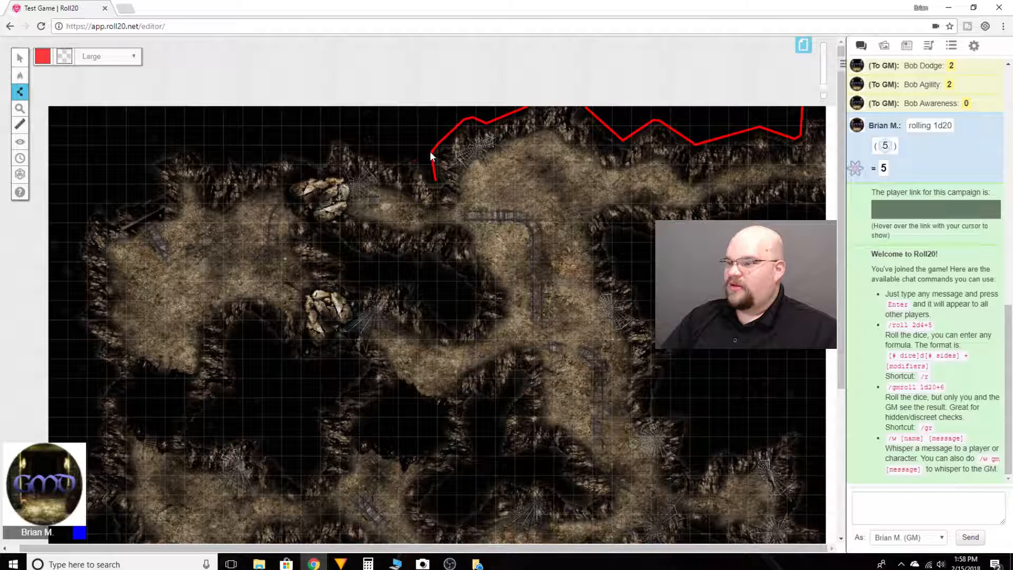
{"action": "left_click", "coordinate": [431, 153]}
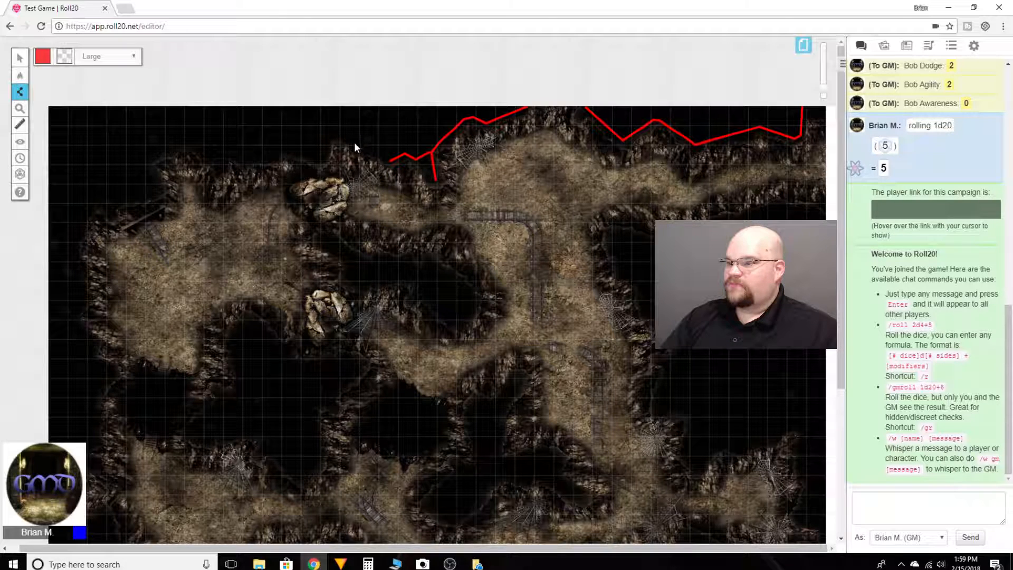
{"action": "left_click", "coordinate": [329, 138]}
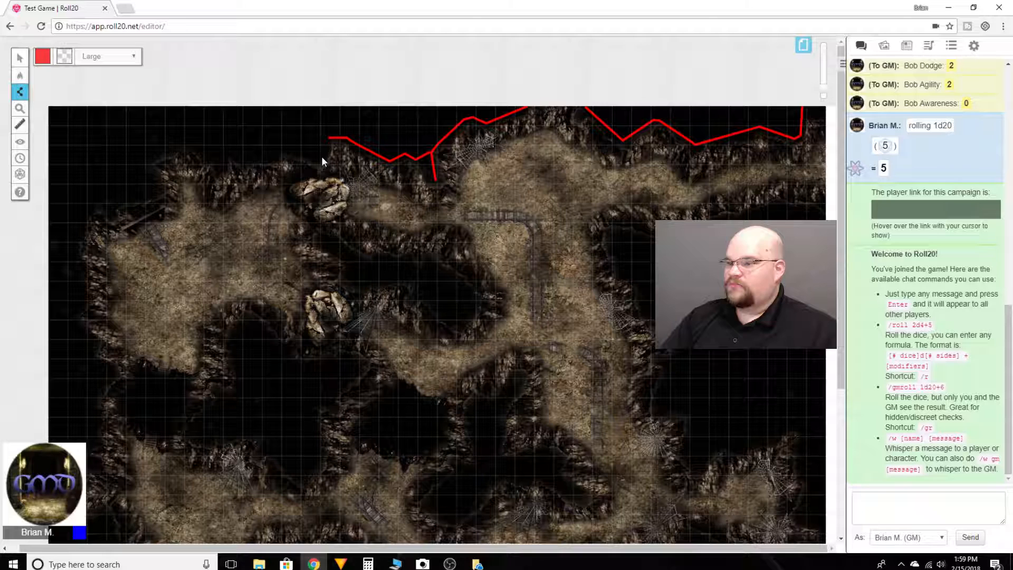
{"action": "left_click", "coordinate": [282, 148]}
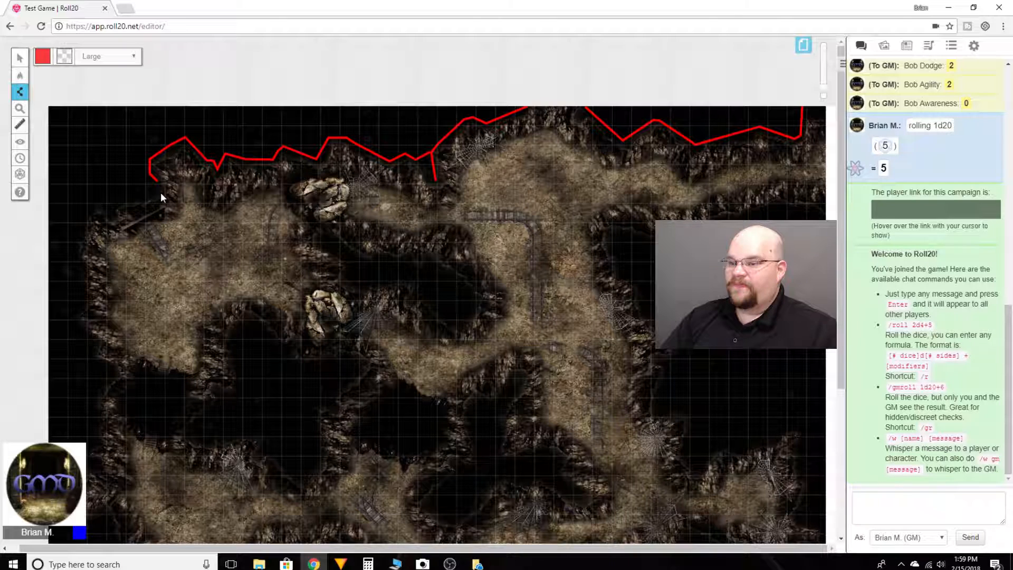
Continue the wall line around the northwest chamber's corner and down its west side to the inward notch below it.
{"action": "left_click", "coordinate": [116, 204]}
{"action": "left_click", "coordinate": [100, 205]}
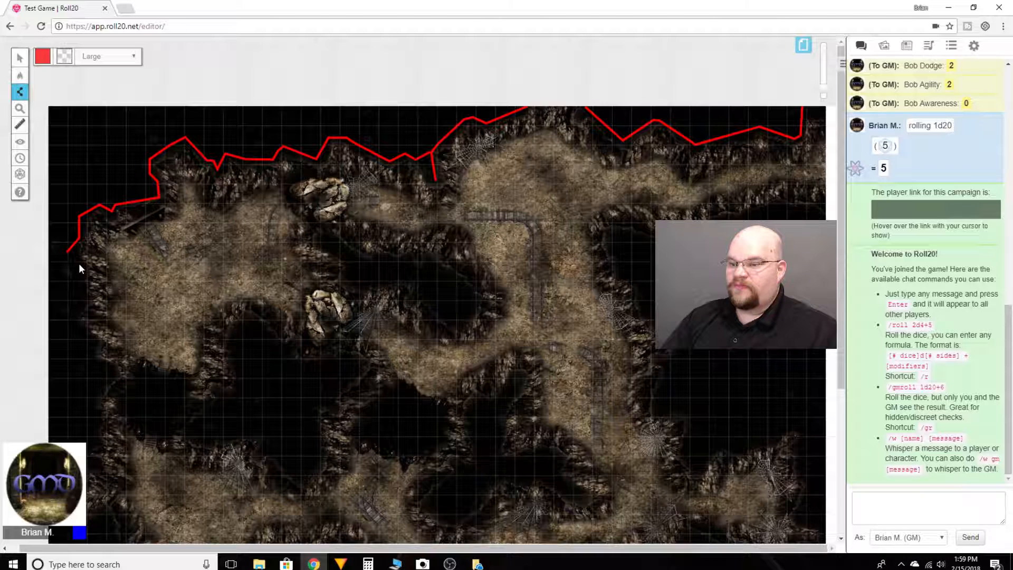
{"action": "left_click", "coordinate": [83, 303]}
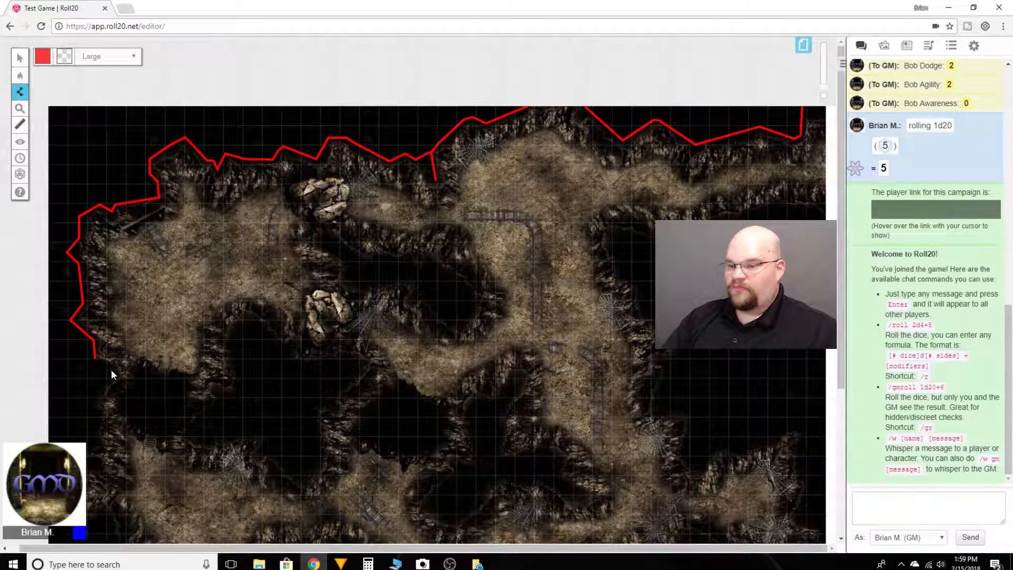
{"action": "scroll", "coordinate": [92, 392], "scroll_direction": "down", "scroll_amount": 2}
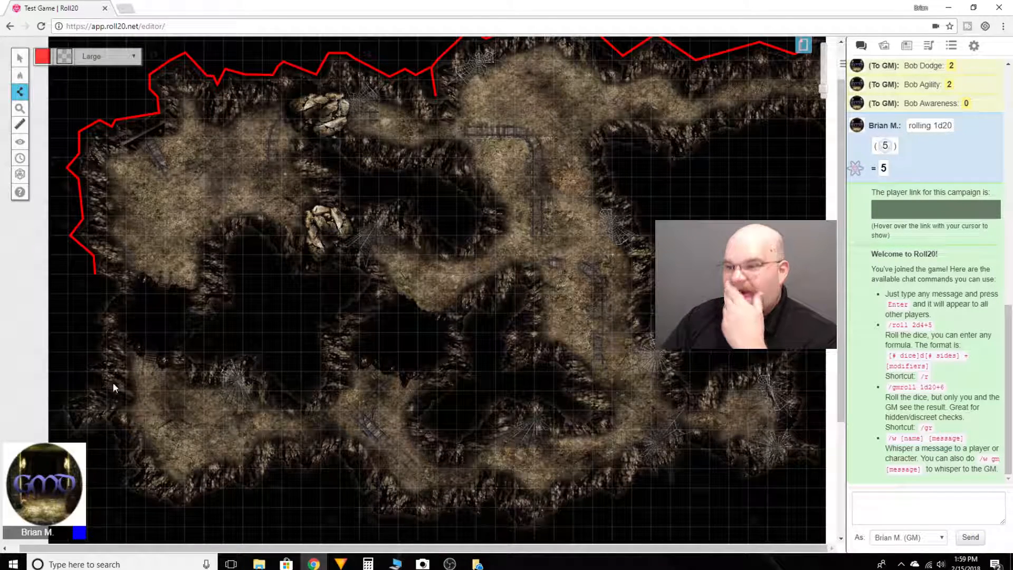
{"action": "left_click", "coordinate": [114, 288]}
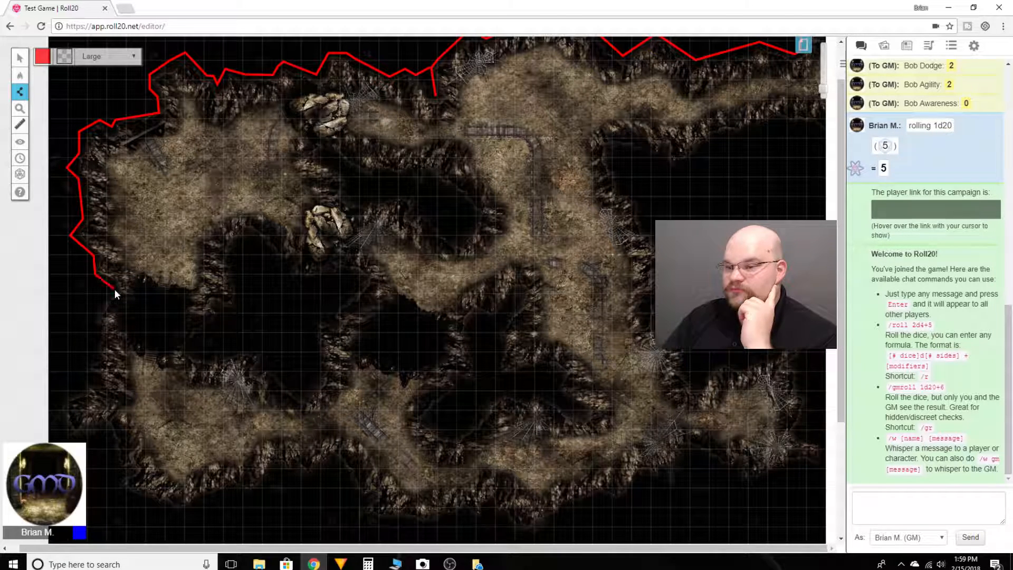
Extend the wall line south from the notch along the western rocks and around the outcrop beside the southwest chamber.
{"action": "left_click", "coordinate": [94, 324]}
{"action": "left_click", "coordinate": [93, 354]}
{"action": "left_click", "coordinate": [95, 378]}
{"action": "left_click", "coordinate": [83, 385]}
{"action": "left_click", "coordinate": [69, 432]}
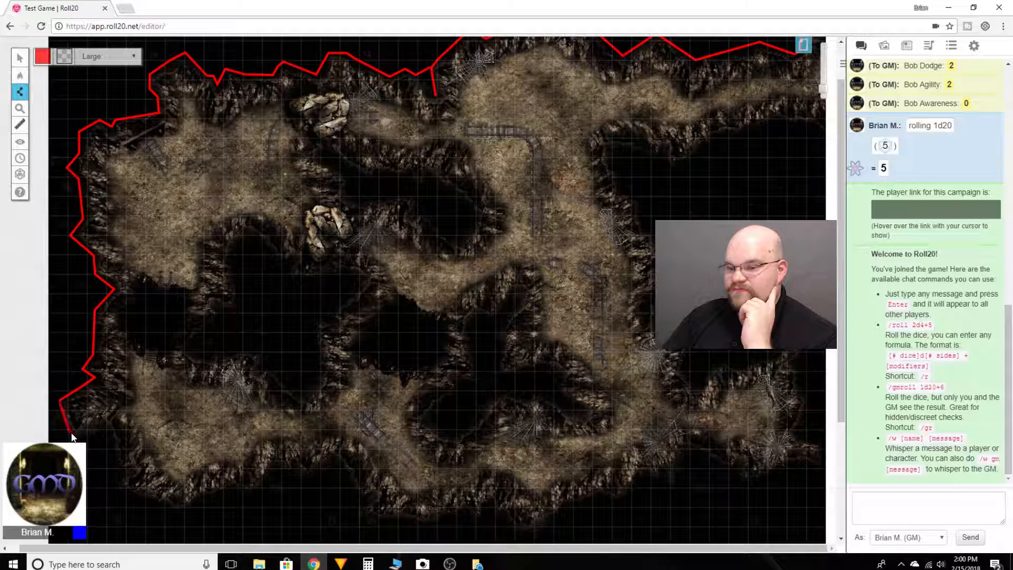
{"action": "left_click", "coordinate": [101, 425]}
Extend the wall line around the southwest chamber's outer corner and east along the rocks below it.
{"action": "scroll", "coordinate": [102, 433], "scroll_direction": "down", "scroll_amount": 1}
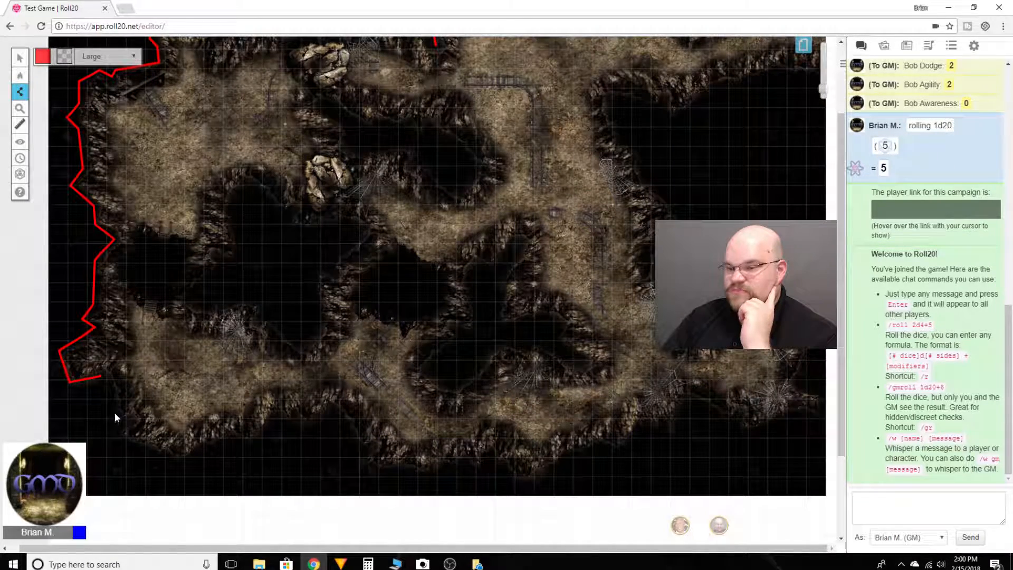
{"action": "left_click", "coordinate": [122, 440]}
{"action": "double_click", "coordinate": [178, 461]}
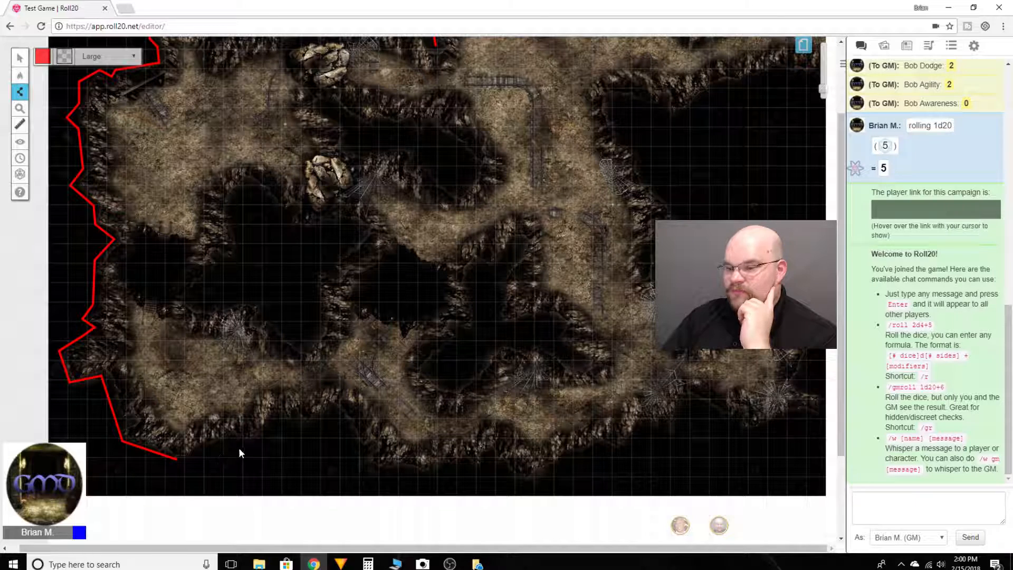
{"action": "left_click", "coordinate": [233, 438]}
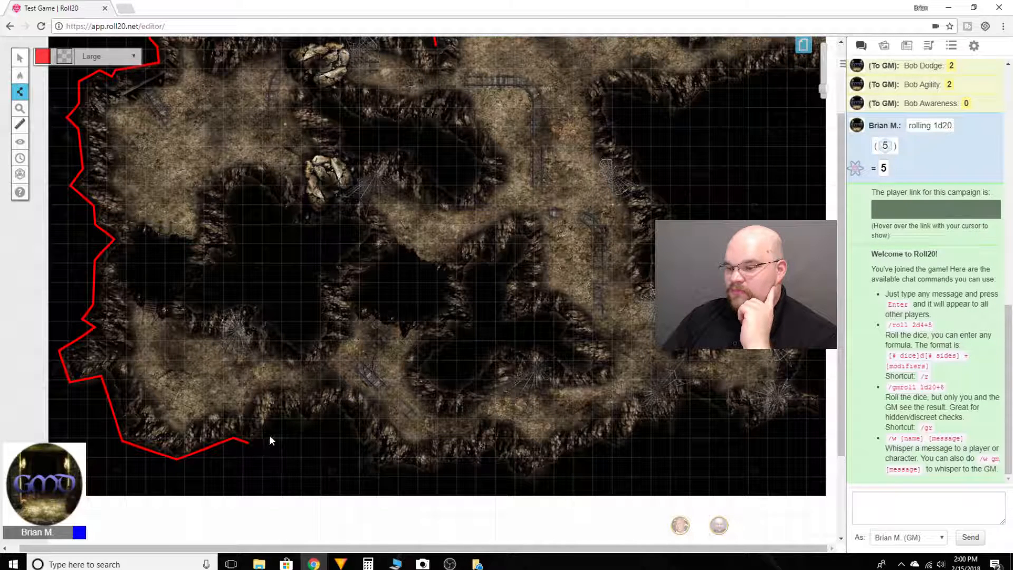
Continue the wall line east over the inward bend between the southern chambers and along the rocks below the south-central passage.
{"action": "left_click", "coordinate": [298, 422]}
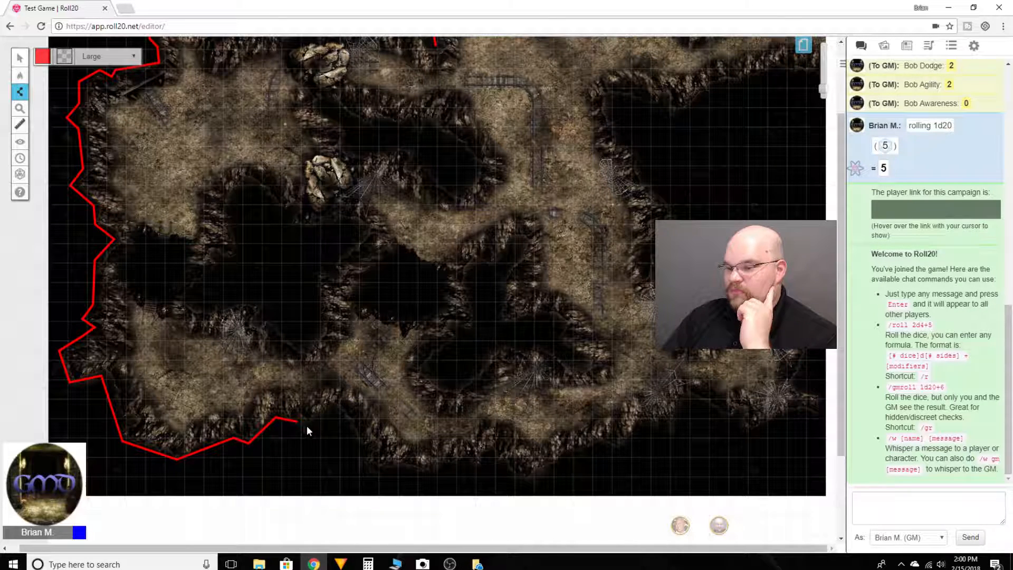
{"action": "left_click", "coordinate": [334, 410]}
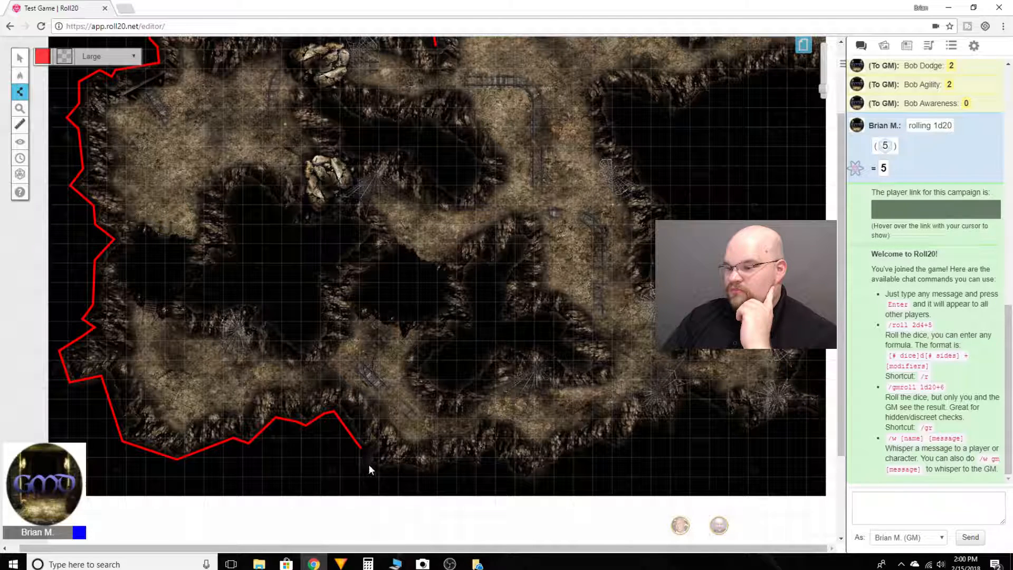
{"action": "left_click", "coordinate": [394, 470]}
{"action": "left_click", "coordinate": [485, 466]}
{"action": "scroll", "coordinate": [343, 416], "scroll_direction": "up", "scroll_amount": 2}
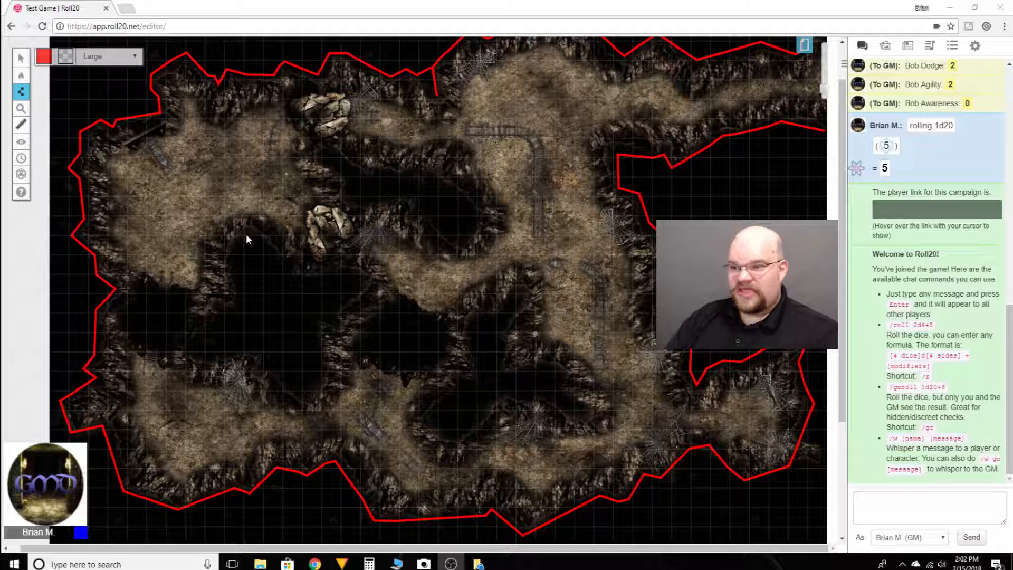
Trace a closed wall outline around the star-shaped dark area between the northwest and southwest chambers.
{"action": "mouse_move", "coordinate": [248, 233]}
{"action": "left_mouse_down"}
{"action": "mouse_move", "coordinate": [234, 259]}
{"action": "mouse_move", "coordinate": [241, 305]}
{"action": "mouse_move", "coordinate": [192, 350]}
{"action": "mouse_move", "coordinate": [254, 349]}
{"action": "mouse_move", "coordinate": [291, 387]}
{"action": "mouse_move", "coordinate": [318, 347]}
{"action": "mouse_move", "coordinate": [318, 319]}
{"action": "left_mouse_up"}
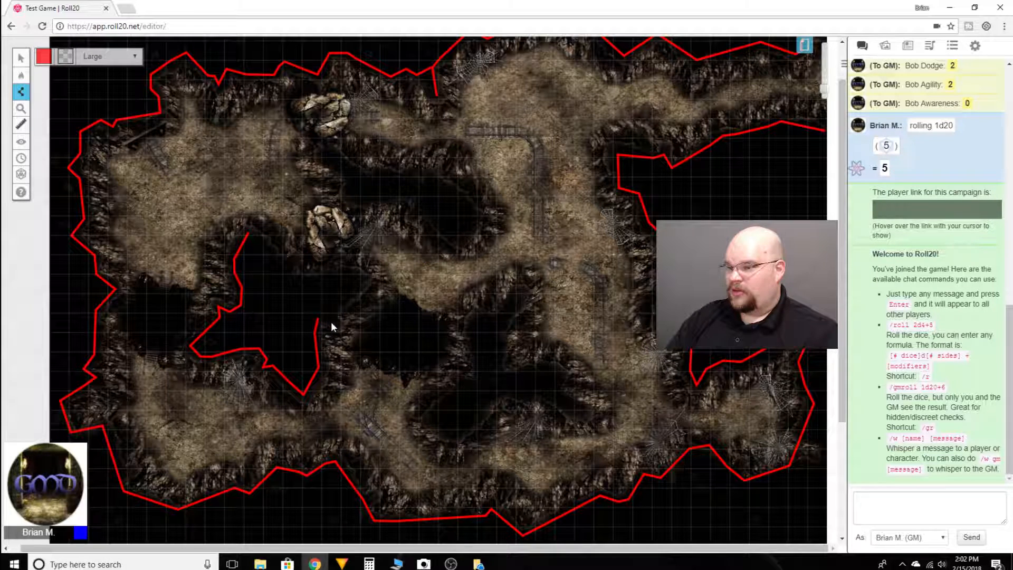
{"action": "mouse_move", "coordinate": [363, 280]}
{"action": "left_mouse_down"}
{"action": "mouse_move", "coordinate": [357, 271]}
{"action": "mouse_move", "coordinate": [310, 284]}
{"action": "left_mouse_up"}
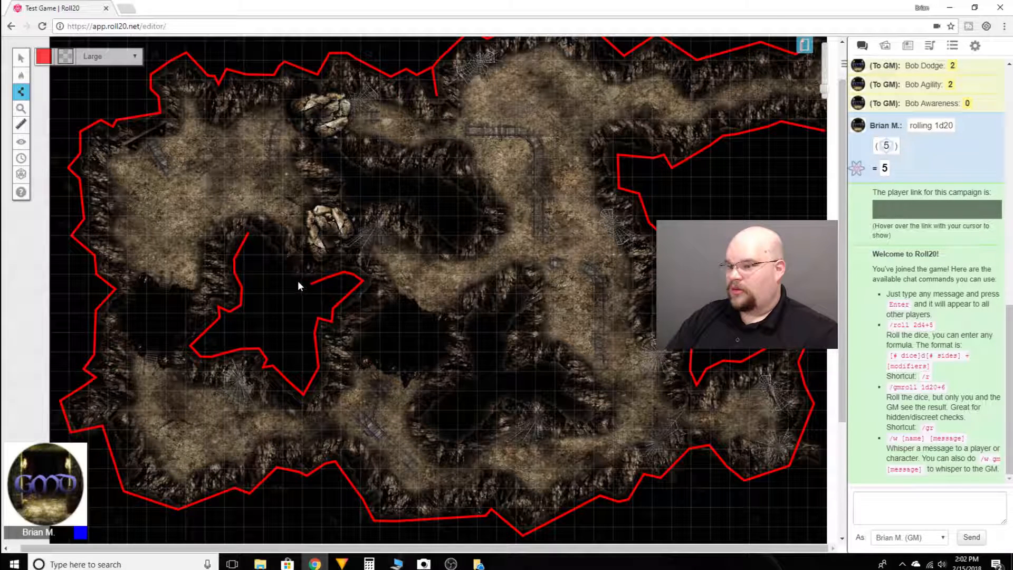
{"action": "left_click", "coordinate": [285, 268]}
{"action": "left_click", "coordinate": [291, 259]}
{"action": "left_click", "coordinate": [279, 258]}
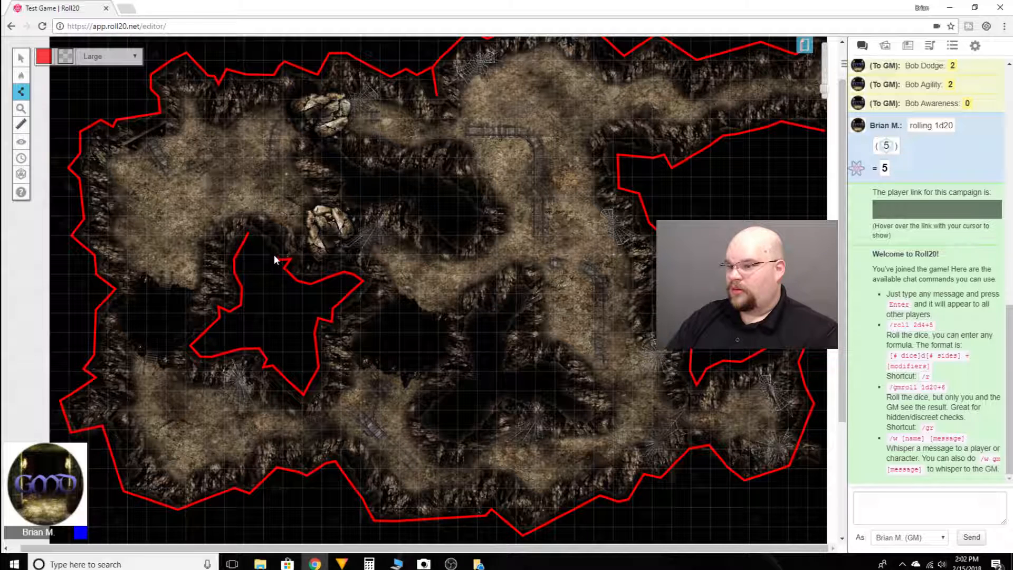
{"action": "left_click", "coordinate": [249, 232]}
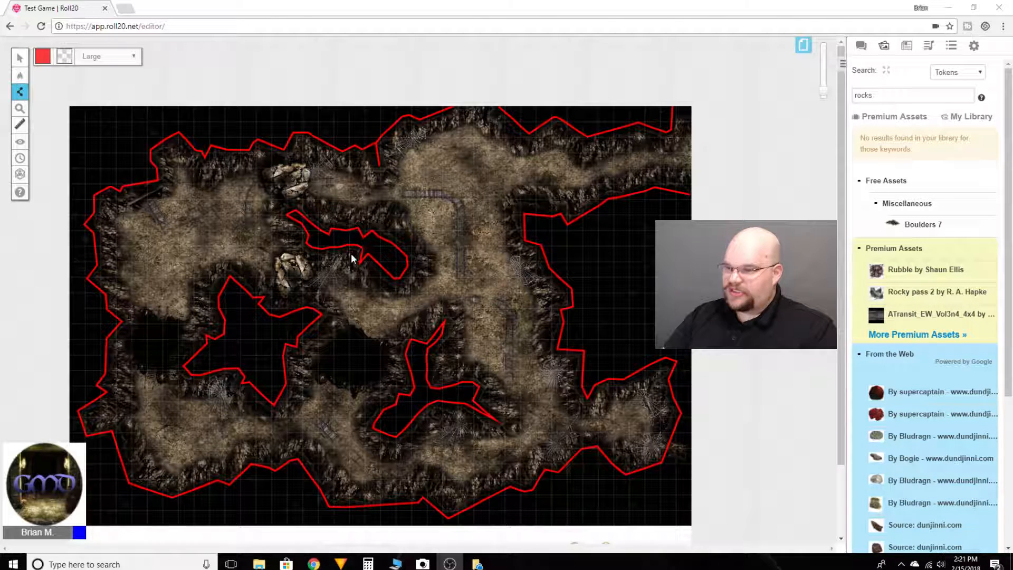
Change the drawing line colour to yellow for marking the two rock piles near the northwest chamber.
{"action": "scroll", "coordinate": [322, 305], "scroll_direction": "up", "scroll_amount": 3}
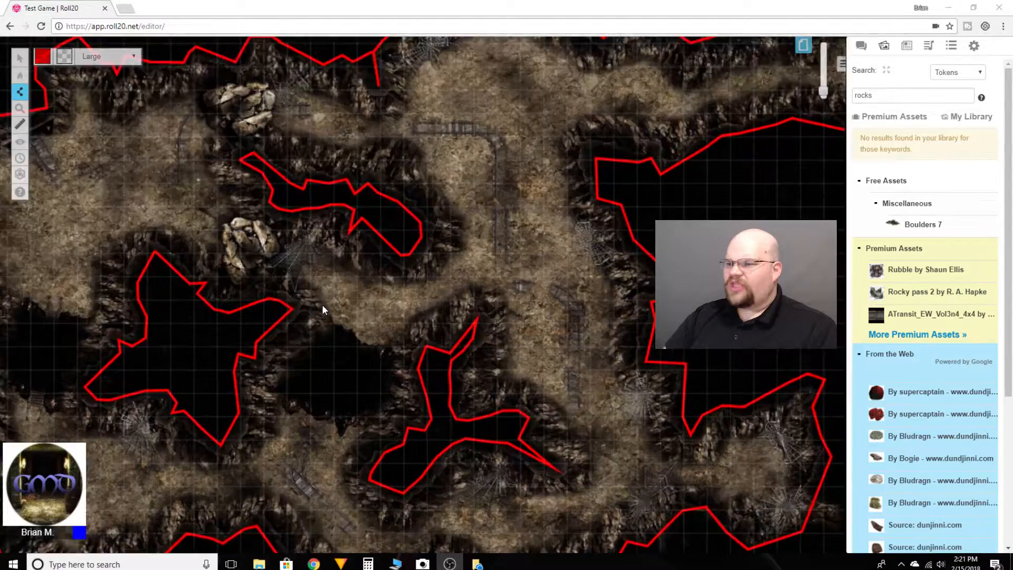
{"action": "scroll", "coordinate": [270, 275], "scroll_direction": "up", "scroll_amount": 3}
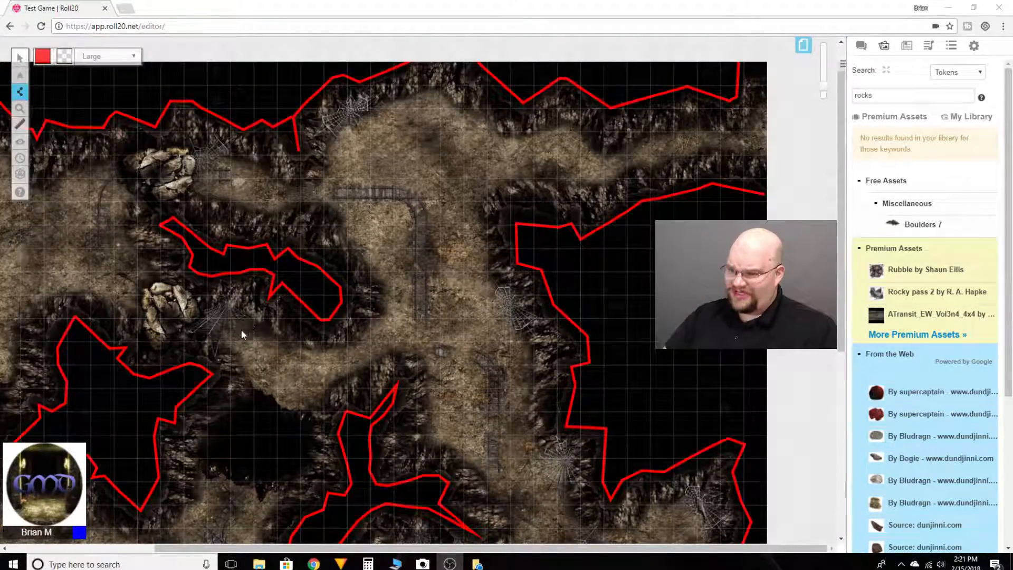
{"action": "left_click_drag", "start_coordinate": [314, 547], "coordinate": [227, 556]}
{"action": "scroll", "coordinate": [364, 340], "scroll_direction": "up", "scroll_amount": 2}
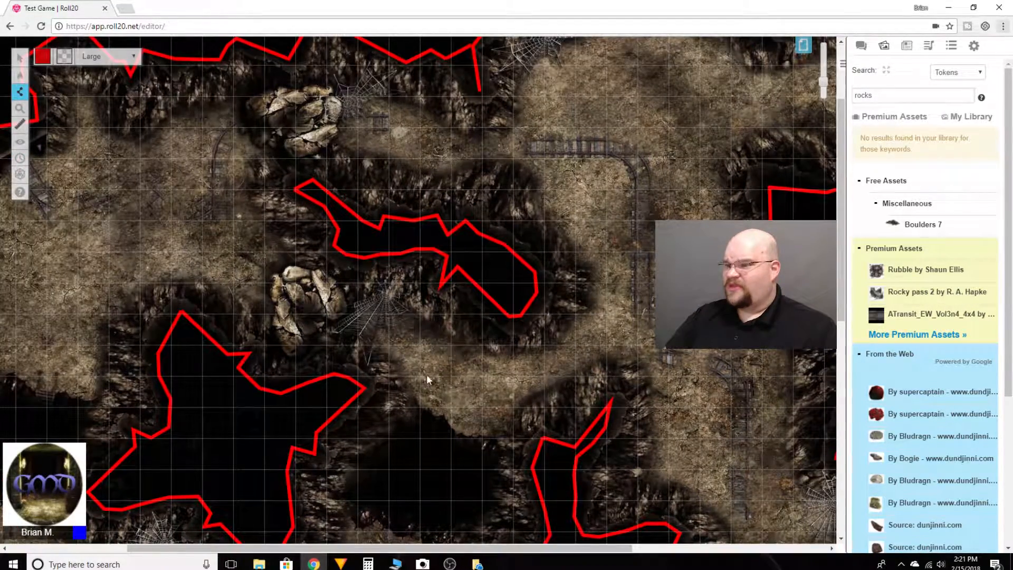
{"action": "scroll", "coordinate": [428, 384], "scroll_direction": "up", "scroll_amount": 1}
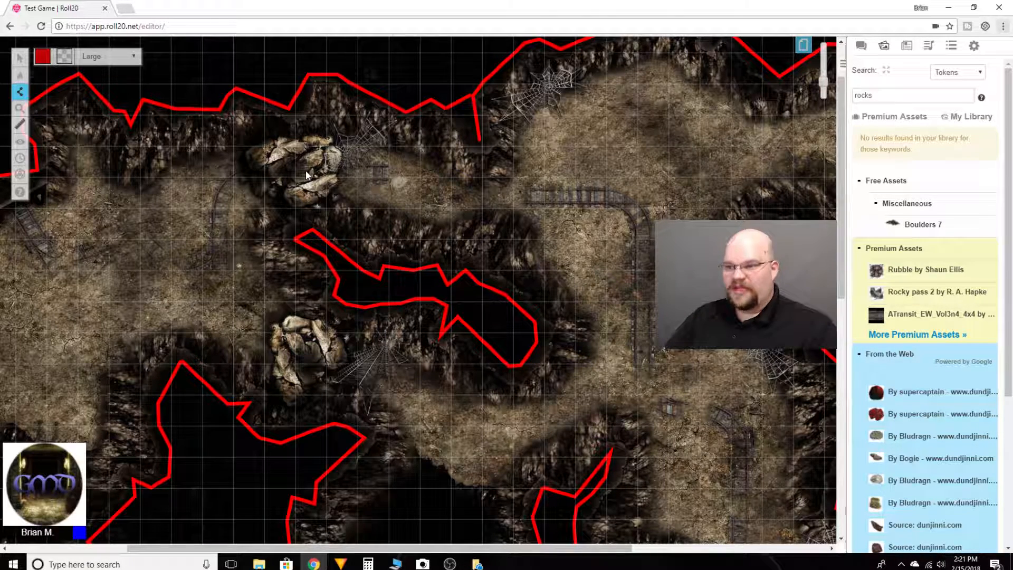
{"action": "left_click", "coordinate": [49, 59]}
{"action": "left_click", "coordinate": [54, 80]}
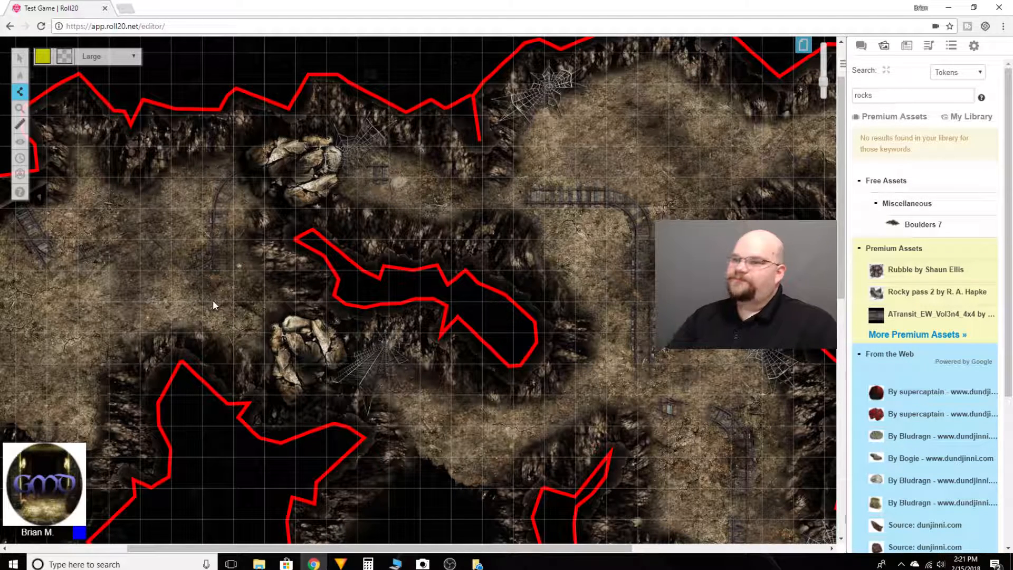
Trace a closed yellow polygon around the northern rock pile.
{"action": "left_click", "coordinate": [279, 142]}
{"action": "left_click", "coordinate": [265, 170]}
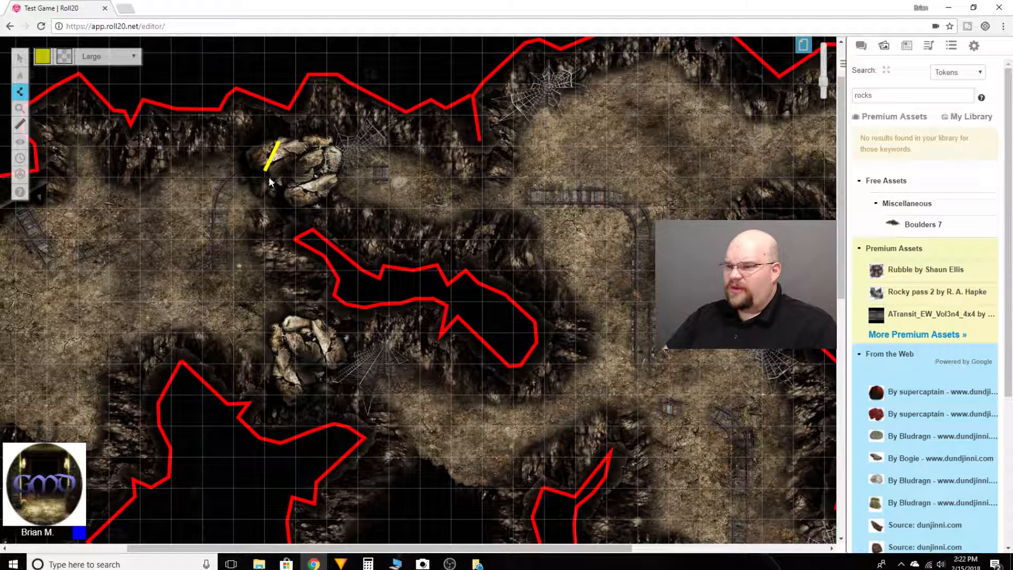
{"action": "left_click", "coordinate": [308, 202]}
{"action": "left_click", "coordinate": [321, 194]}
{"action": "left_click", "coordinate": [327, 183]}
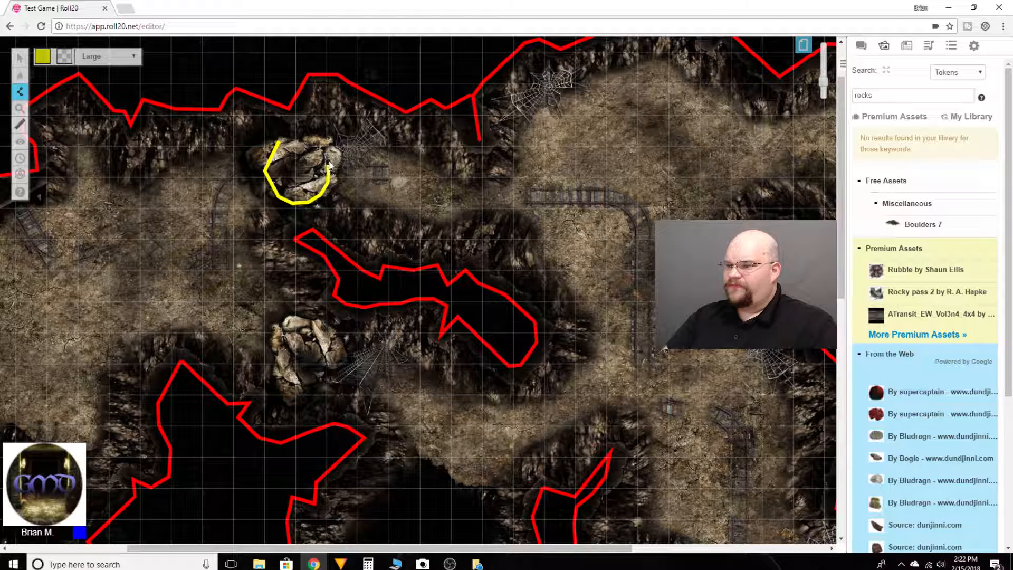
{"action": "left_click", "coordinate": [326, 140]}
{"action": "left_click", "coordinate": [293, 134]}
{"action": "left_click", "coordinate": [278, 142]}
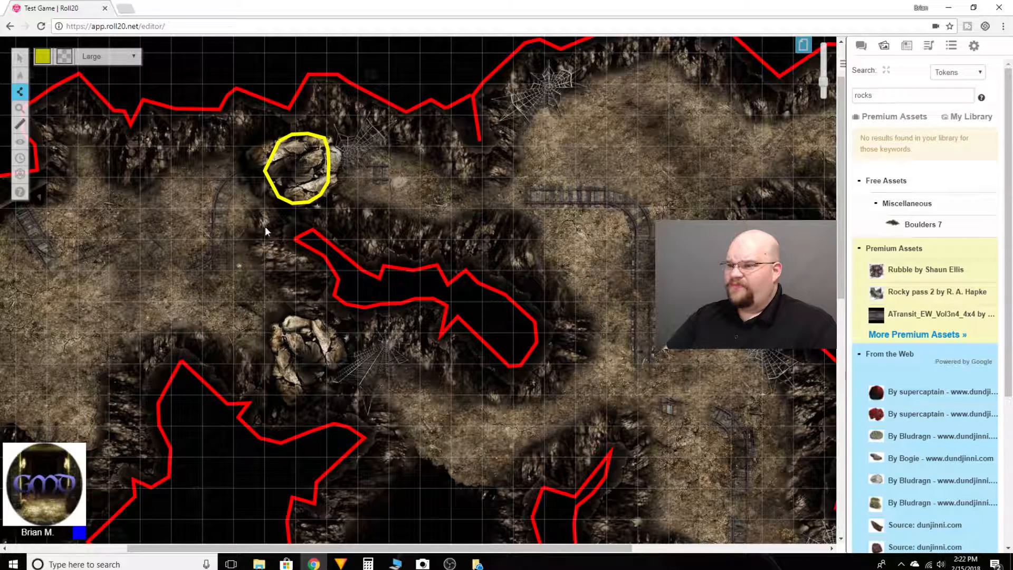
Move the yellow outline off the northern rock pile into the northwest chamber and back around the pile.
{"action": "left_click", "coordinate": [22, 58]}
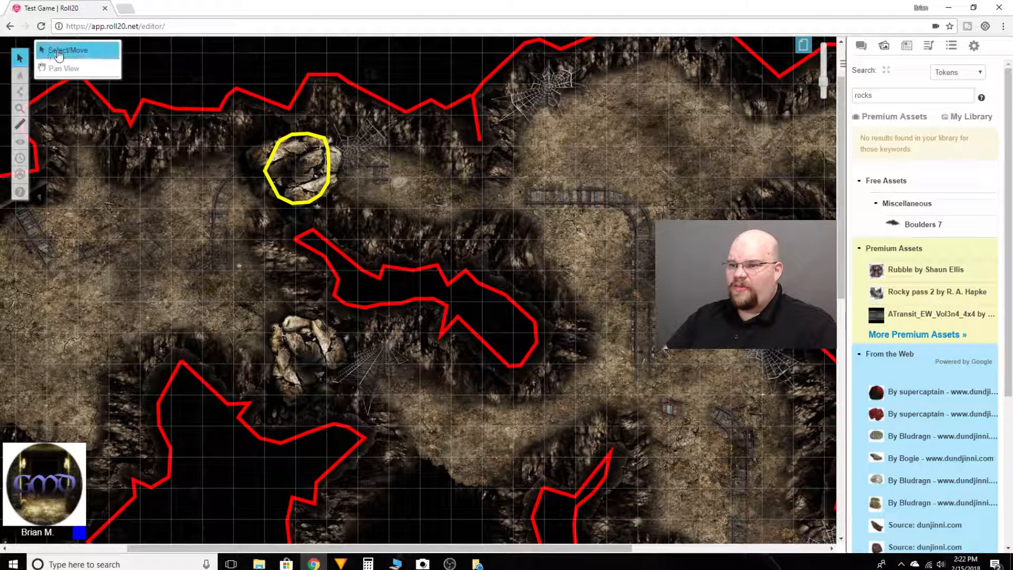
{"action": "left_click", "coordinate": [269, 167]}
{"action": "left_click_drag", "start_coordinate": [261, 171], "coordinate": [145, 256]}
{"action": "left_click_drag", "start_coordinate": [93, 289], "coordinate": [269, 168]}
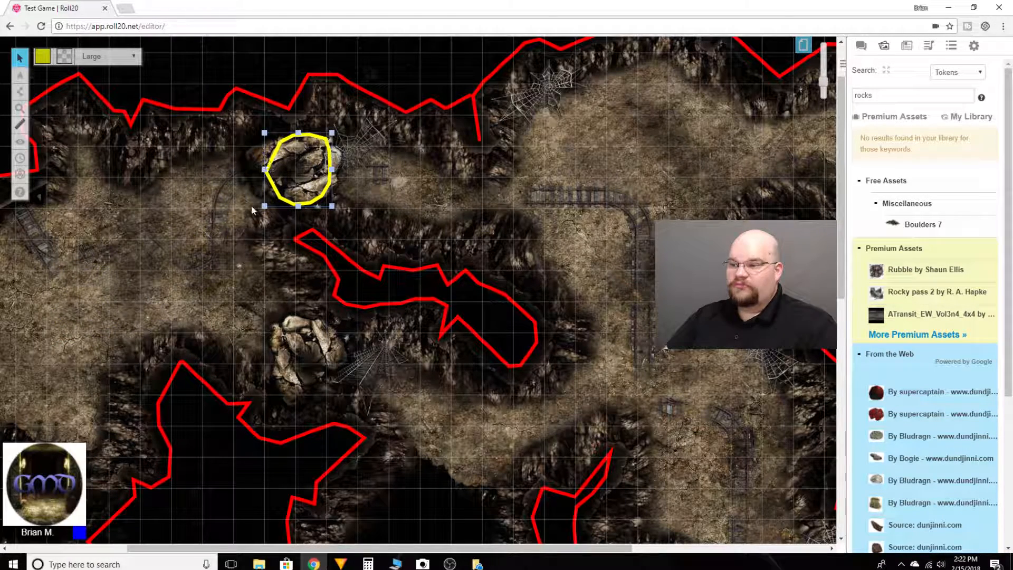
{"action": "left_click", "coordinate": [223, 233]}
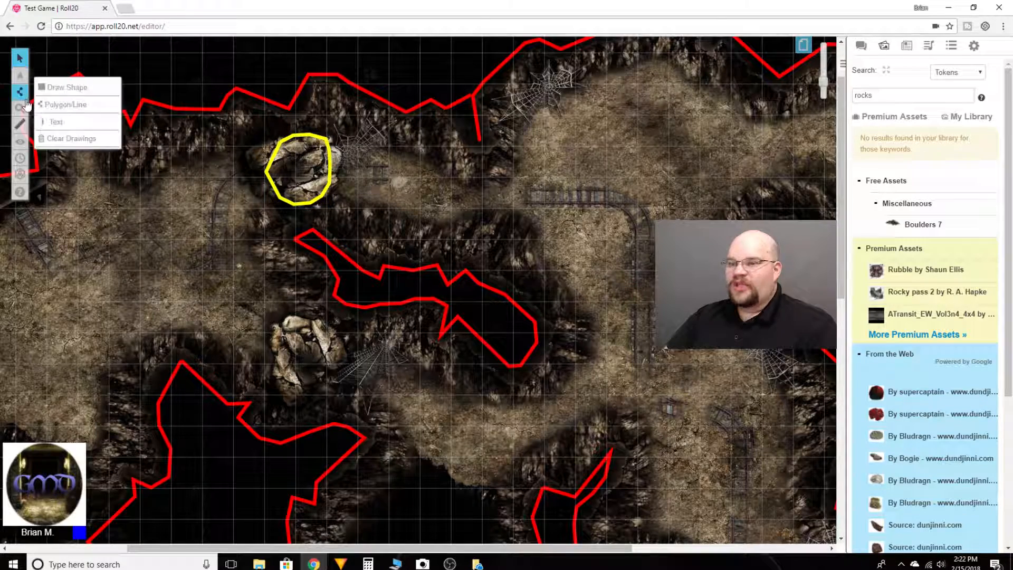
Draw a straight yellow line diagonally across the southern rock pile, ending near the star-shaped wall outline.
{"action": "left_click", "coordinate": [65, 106]}
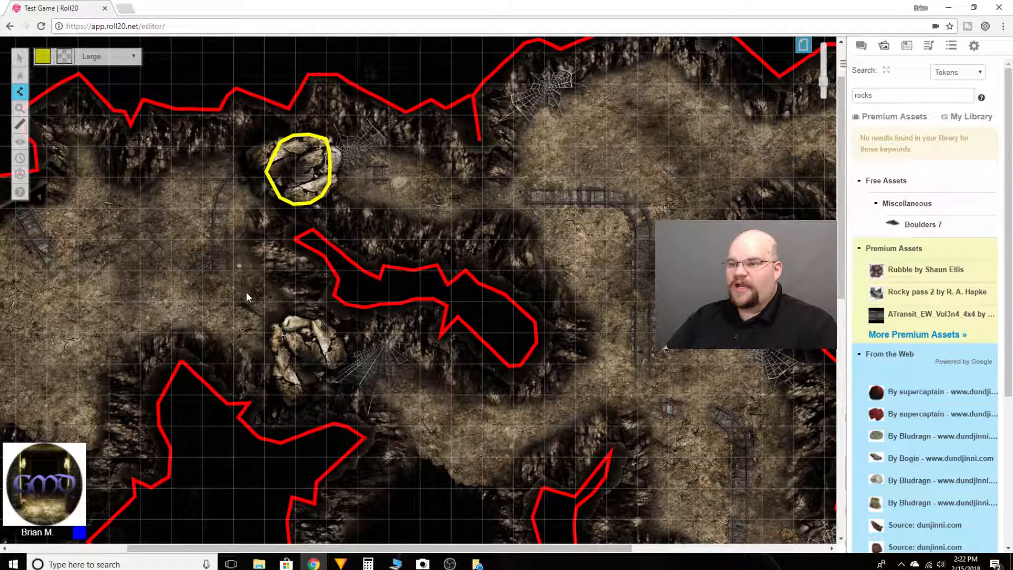
{"action": "scroll", "coordinate": [268, 296], "scroll_direction": "down", "scroll_amount": 1}
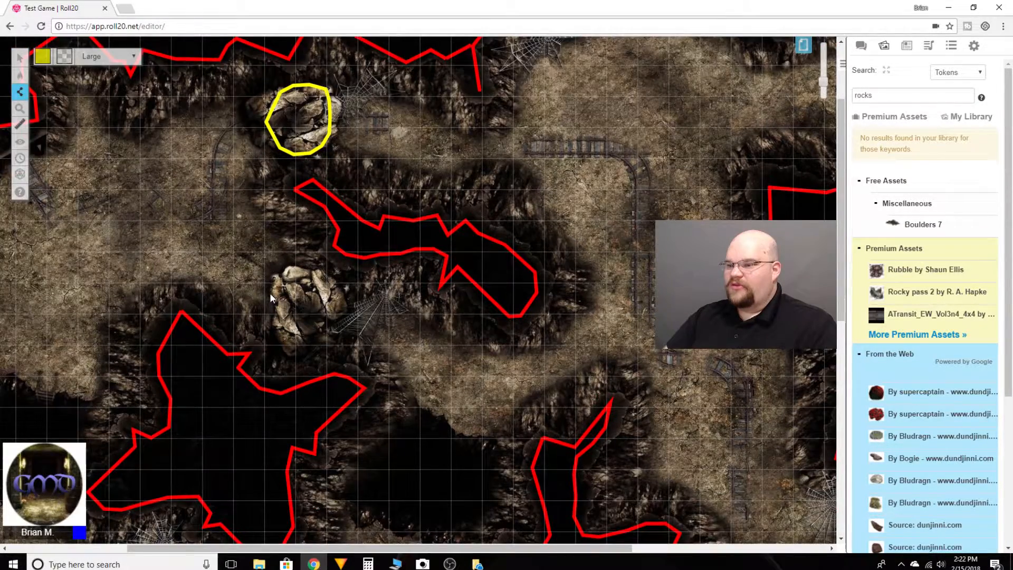
{"action": "left_click", "coordinate": [329, 267]}
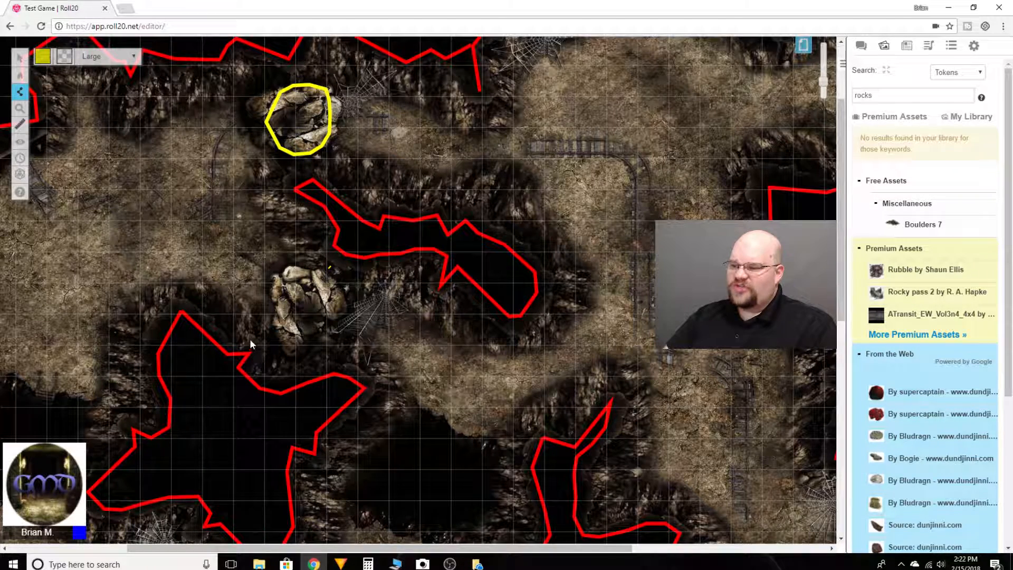
{"action": "double_click", "coordinate": [265, 375]}
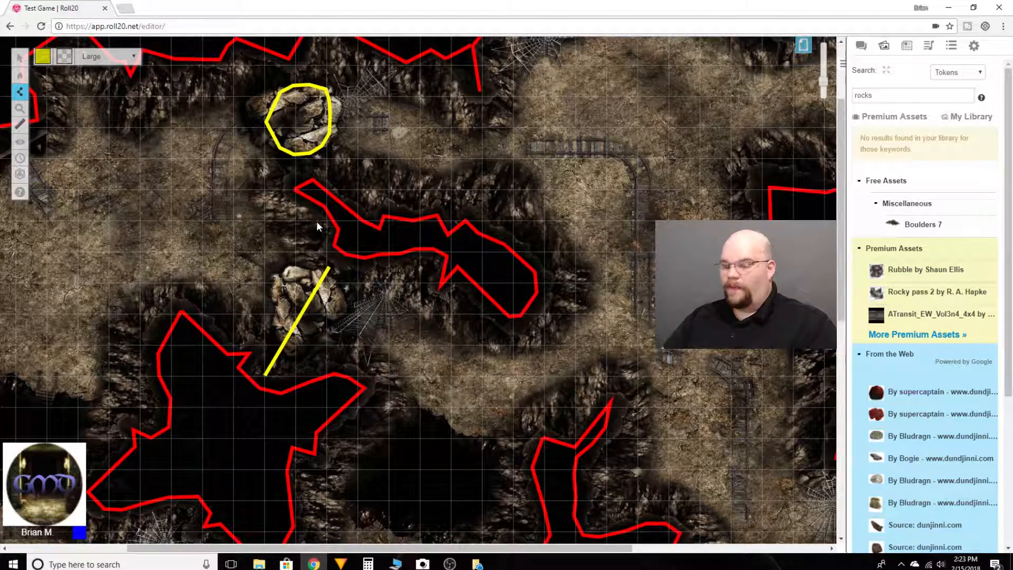
{"action": "scroll", "coordinate": [320, 240], "scroll_direction": "down", "scroll_amount": 5}
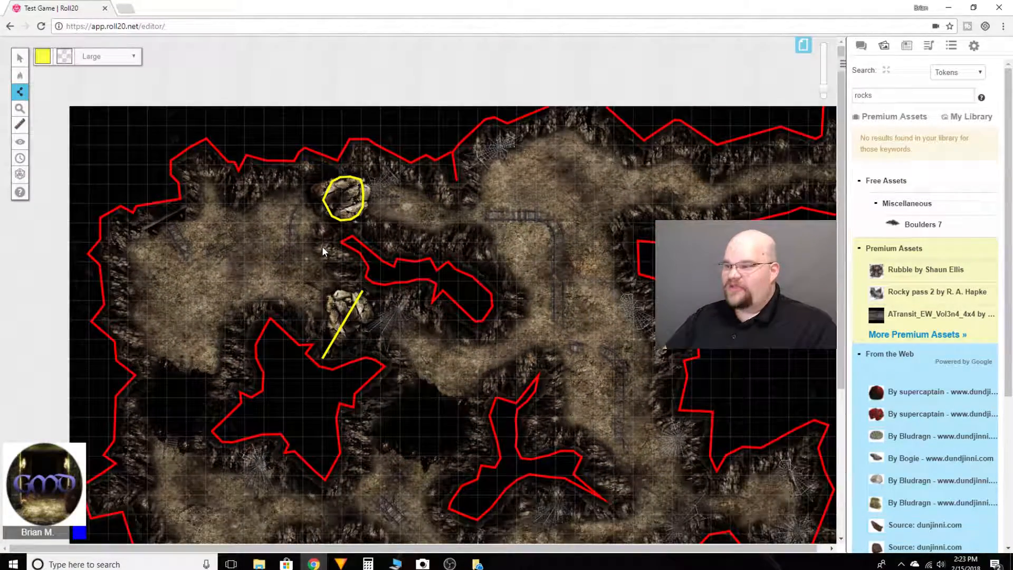
{"action": "scroll", "coordinate": [322, 258], "scroll_direction": "down", "scroll_amount": 2}
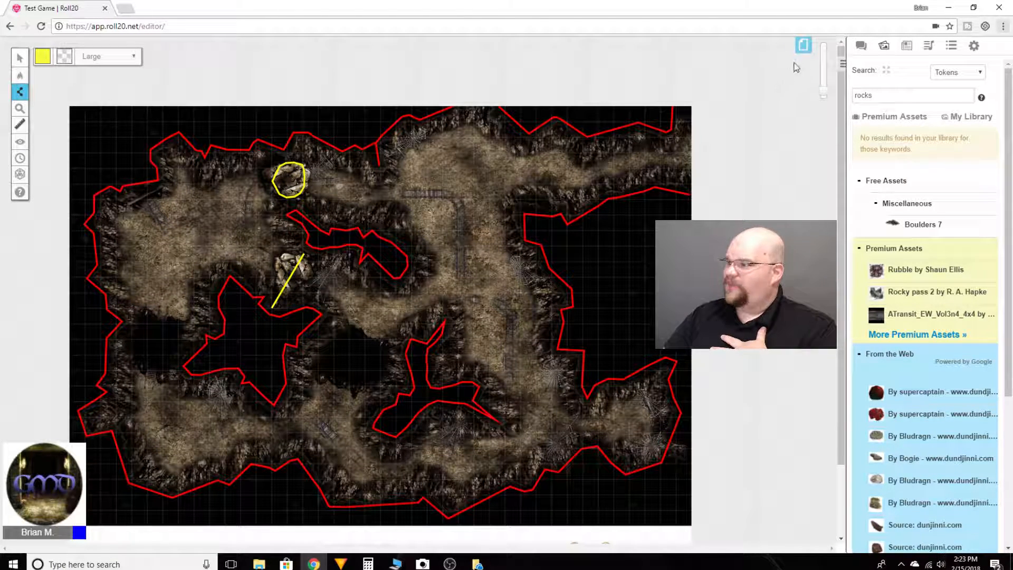
Enable Dynamic Lighting in the Cave page's settings with Enforce Line of Sight, Only Update on Drop and Restrict Movement.
{"action": "left_click", "coordinate": [802, 47]}
{"action": "mouse_move", "coordinate": [284, 48]}
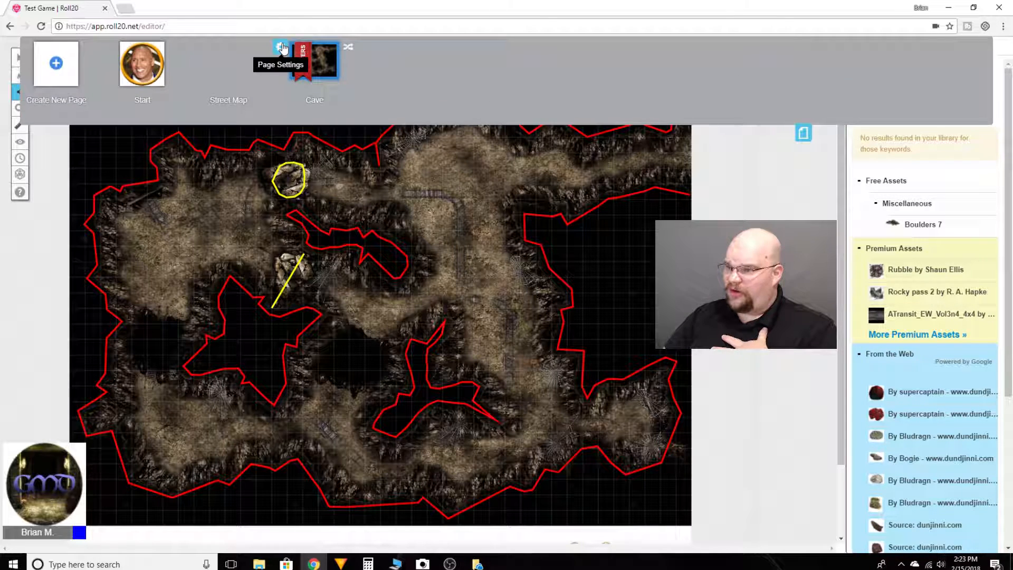
{"action": "left_click", "coordinate": [283, 47]}
{"action": "scroll", "coordinate": [464, 277], "scroll_direction": "down", "scroll_amount": 1}
{"action": "scroll", "coordinate": [464, 277], "scroll_direction": "down", "scroll_amount": 3}
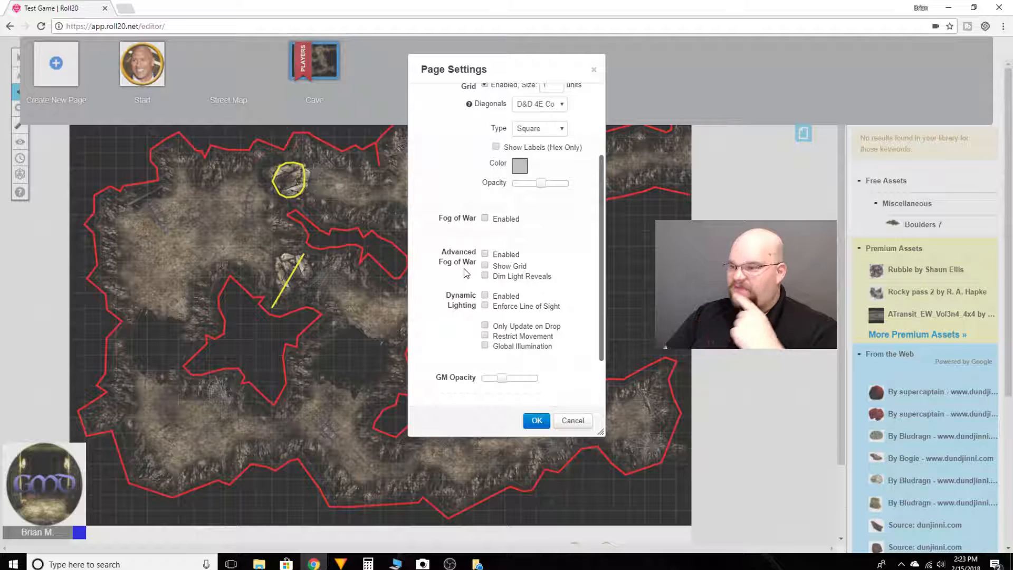
{"action": "left_click", "coordinate": [485, 306]}
{"action": "left_click", "coordinate": [485, 326]}
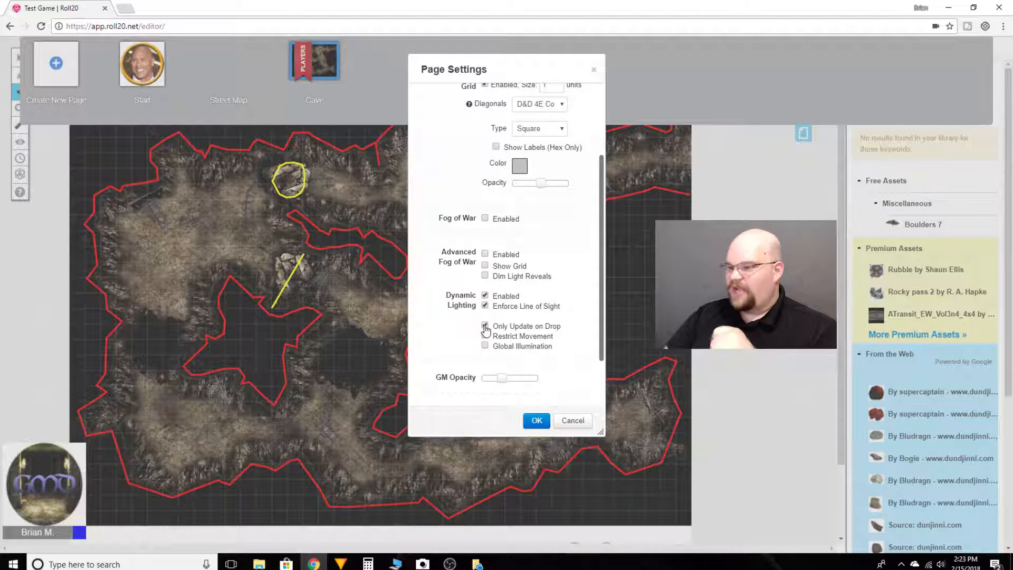
{"action": "left_click", "coordinate": [484, 336]}
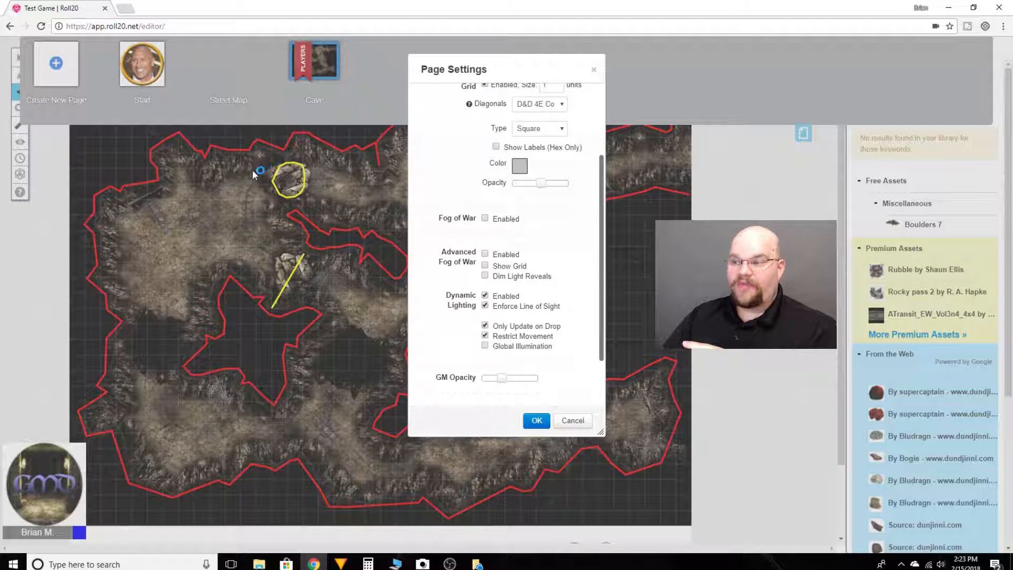
{"action": "left_click", "coordinate": [537, 422]}
{"action": "left_click", "coordinate": [803, 136]}
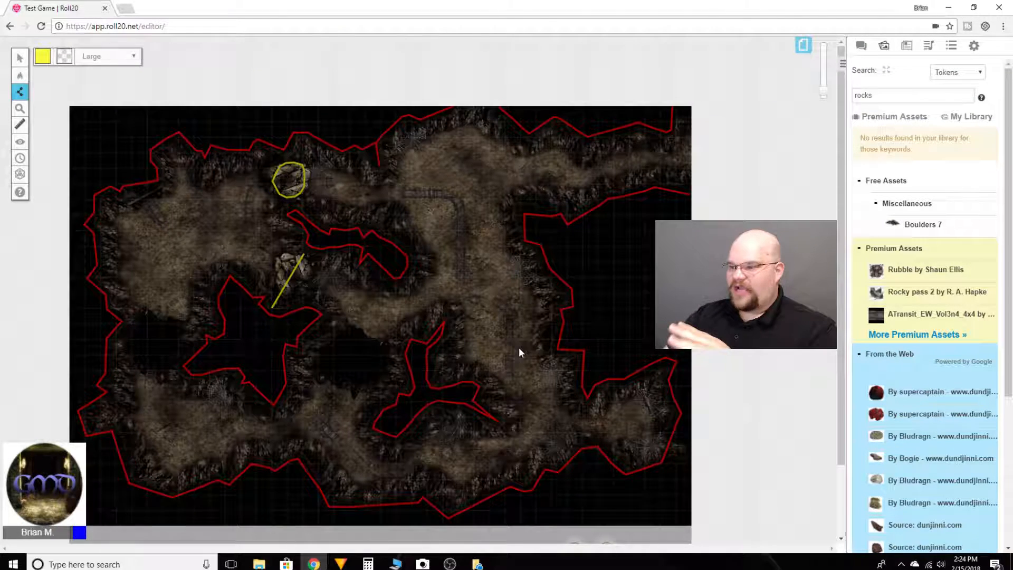
Switch to the Objects & Tokens layer and move the western token from below the map into the cave's central north-south passage.
{"action": "scroll", "coordinate": [527, 342], "scroll_direction": "down", "scroll_amount": 5}
{"action": "scroll", "coordinate": [554, 338], "scroll_direction": "up", "scroll_amount": 2}
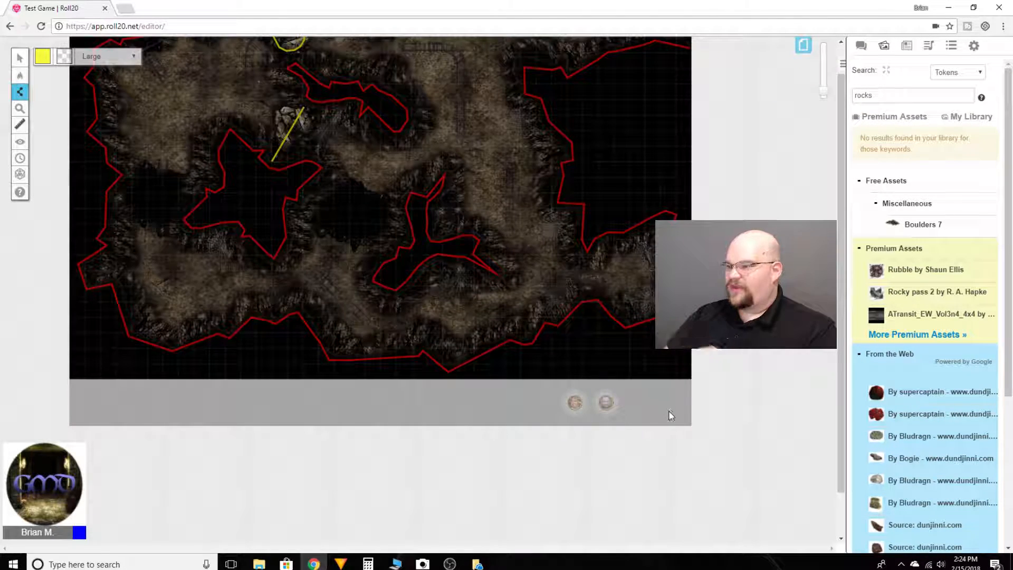
{"action": "left_click", "coordinate": [19, 58]}
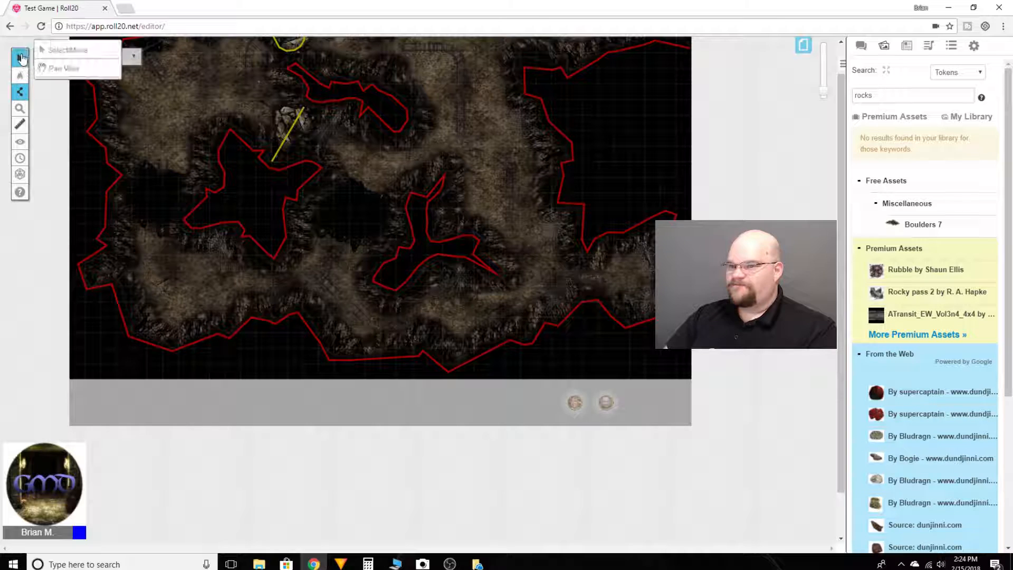
{"action": "mouse_move", "coordinate": [25, 78]}
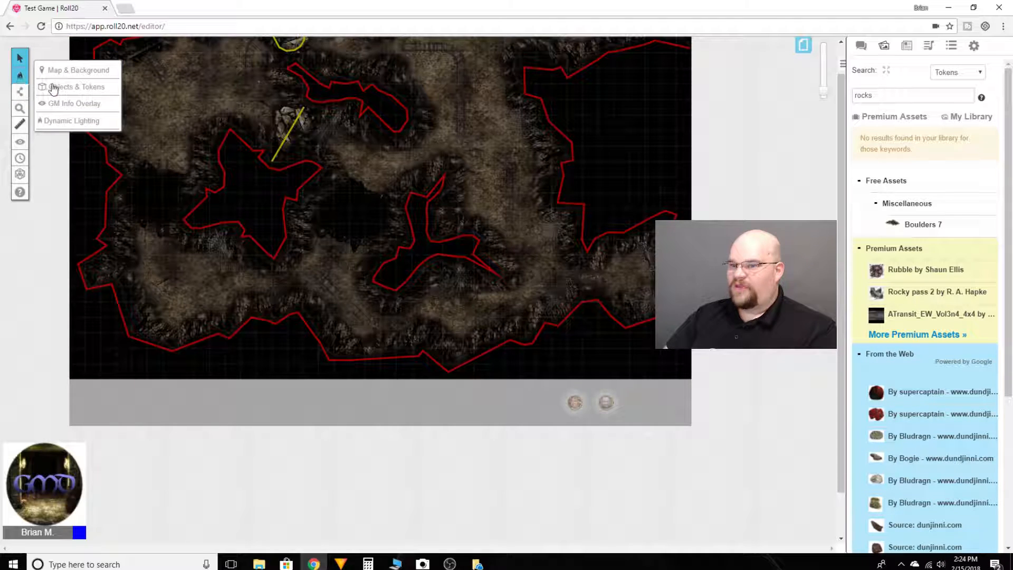
{"action": "left_click", "coordinate": [74, 86]}
{"action": "left_click_drag", "start_coordinate": [577, 404], "coordinate": [513, 138]}
{"action": "scroll", "coordinate": [525, 185], "scroll_direction": "up", "scroll_amount": 3}
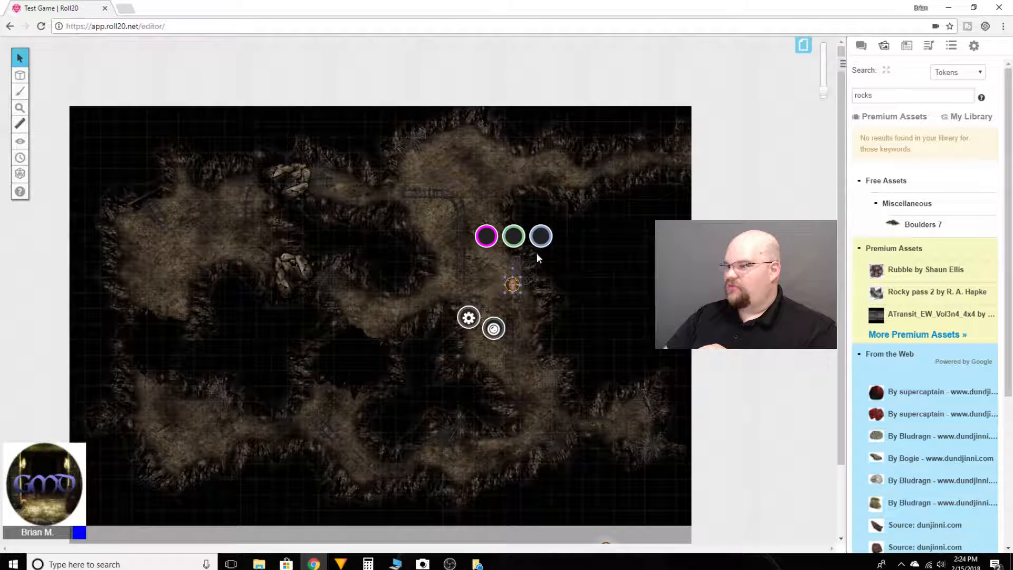
Move both character tokens side by side to the eastern end of the cave's northeastern passage, bringing the second from below the map.
{"action": "left_click_drag", "start_coordinate": [514, 283], "coordinate": [656, 157]}
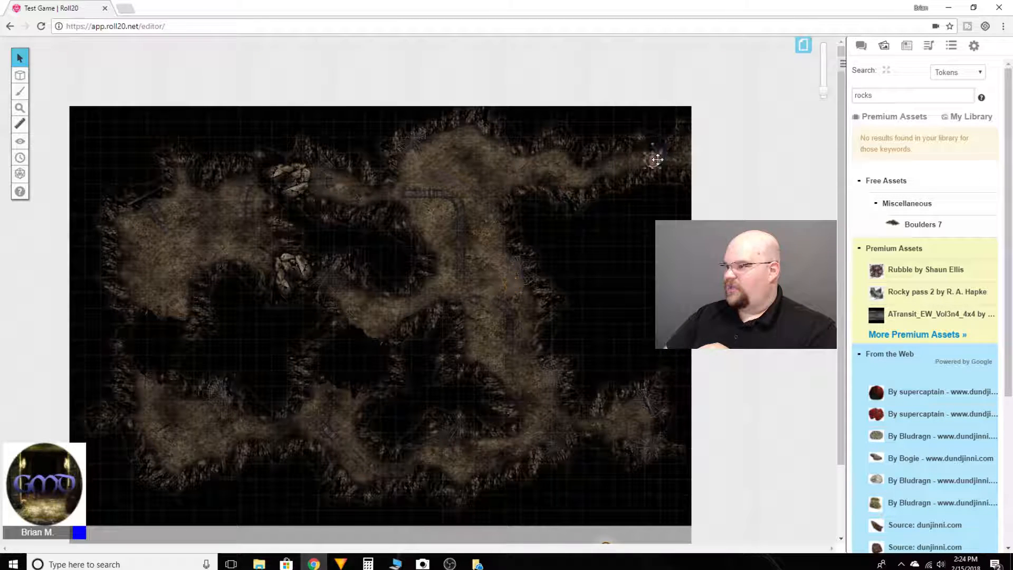
{"action": "scroll", "coordinate": [654, 159], "scroll_direction": "down", "scroll_amount": 4}
{"action": "left_click_drag", "start_coordinate": [608, 363], "coordinate": [526, 95]}
{"action": "scroll", "coordinate": [526, 94], "scroll_direction": "up", "scroll_amount": 4}
{"action": "left_click_drag", "start_coordinate": [518, 270], "coordinate": [671, 161]}
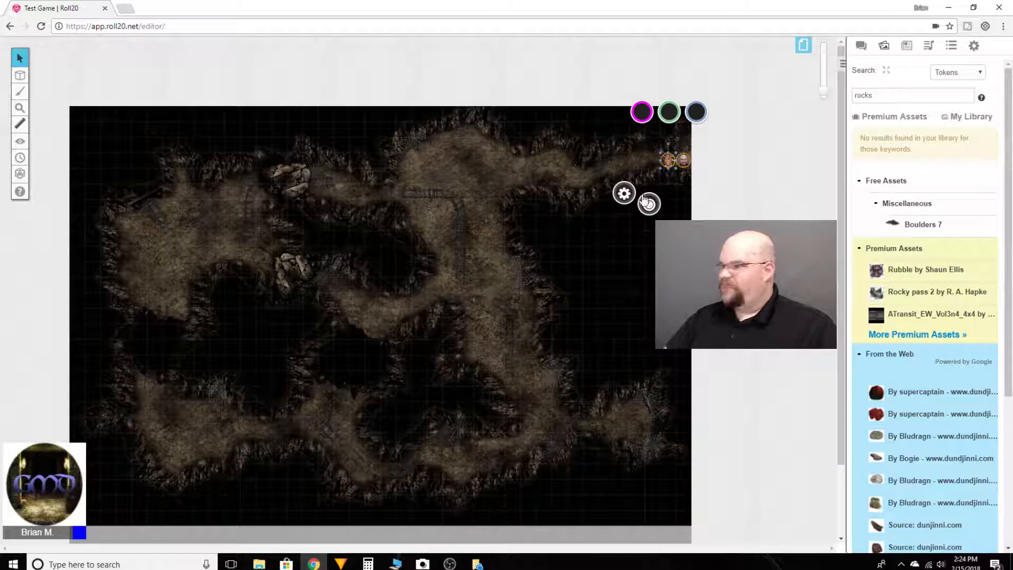
Set the western token to emit light with a 20 ft radius and dim start at 10 ft, enabling All Players See Light and Has Sight.
{"action": "scroll", "coordinate": [590, 179], "scroll_direction": "up", "scroll_amount": 3}
{"action": "left_click_drag", "start_coordinate": [676, 189], "coordinate": [635, 287]}
{"action": "left_click", "coordinate": [726, 201]}
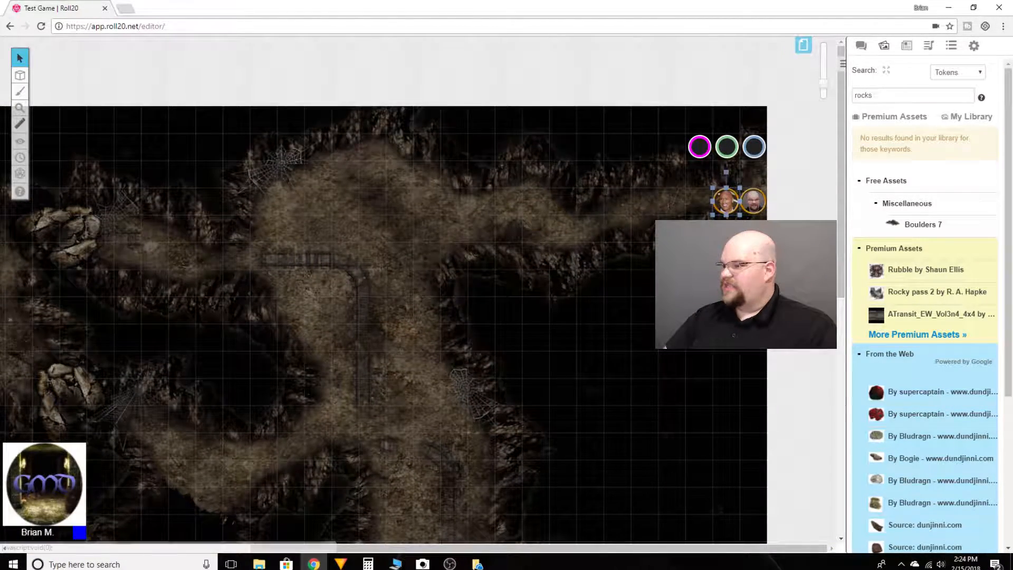
{"action": "double_click", "coordinate": [727, 201]}
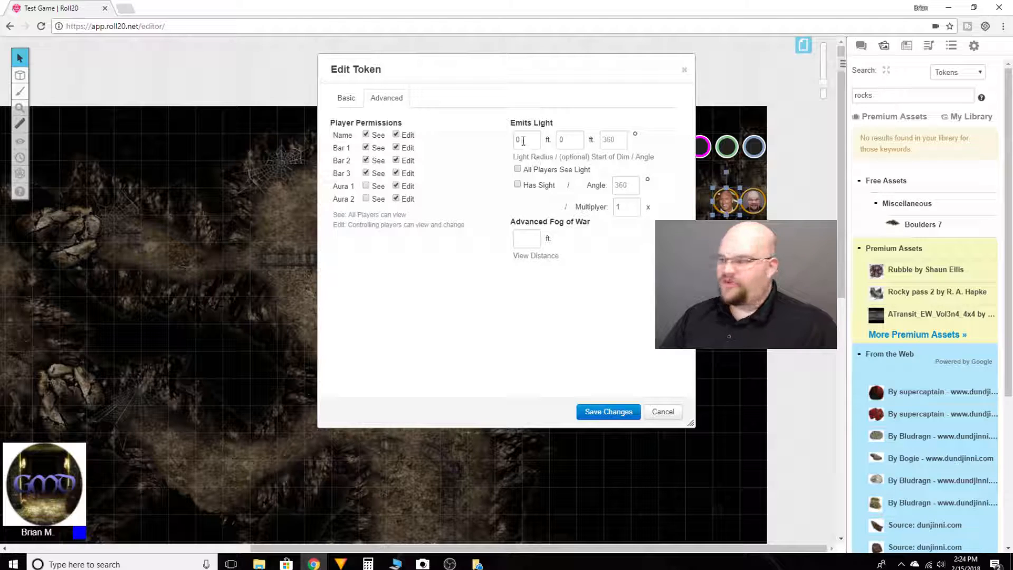
{"action": "left_click_drag", "start_coordinate": [564, 140], "coordinate": [555, 141]}
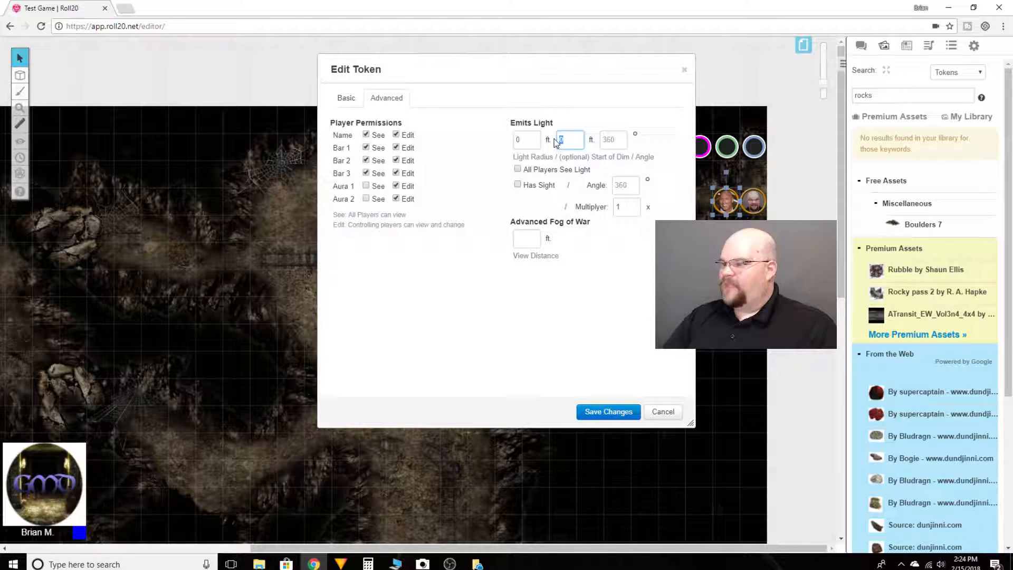
{"action": "type", "text": "10"}
{"action": "left_click_drag", "start_coordinate": [526, 140], "coordinate": [492, 146]}
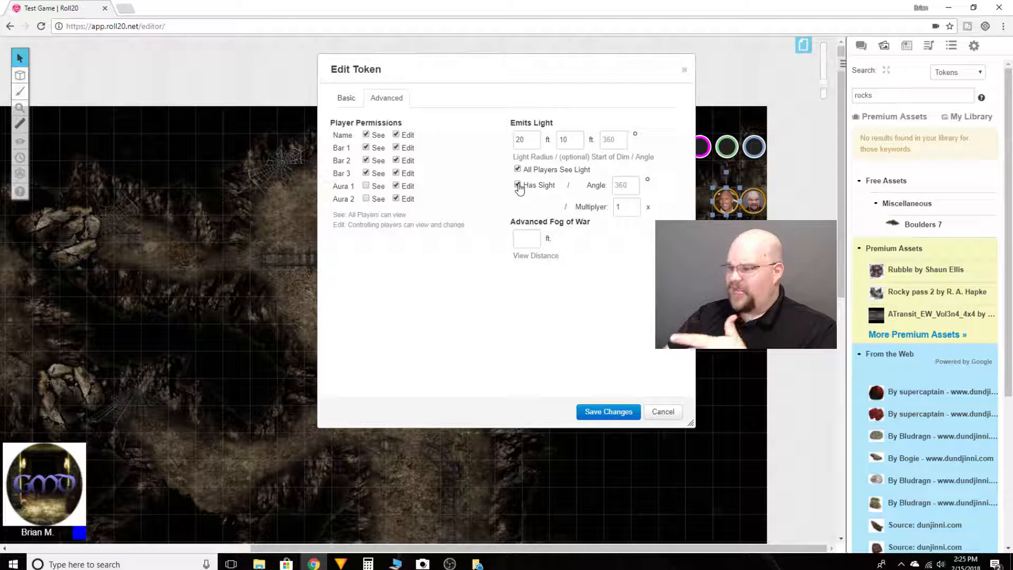
{"action": "left_click", "coordinate": [585, 413]}
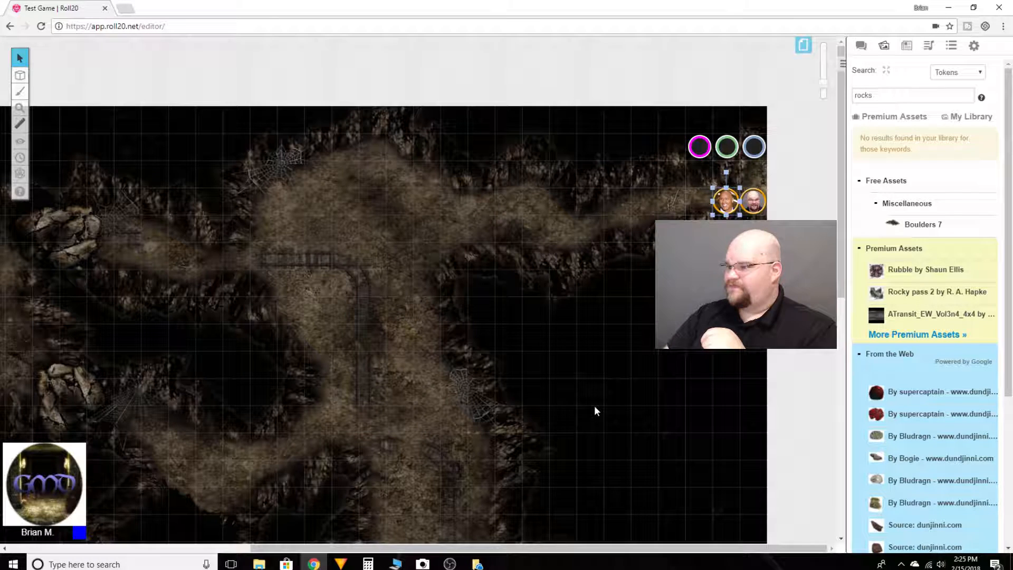
{"action": "mouse_move", "coordinate": [723, 203]}
{"action": "left_mouse_down"}
{"action": "mouse_move", "coordinate": [672, 201]}
{"action": "mouse_move", "coordinate": [737, 201]}
{"action": "left_mouse_up"}
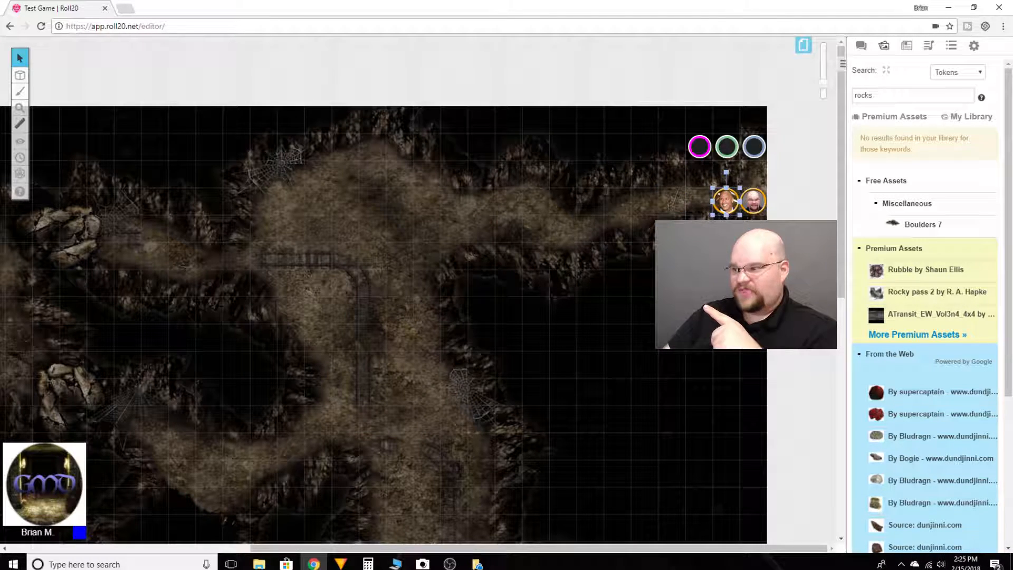
Give the eastern token All Players See Light, Has Sight, a 20 ft light radius and a start-of-dim distance.
{"action": "left_click", "coordinate": [756, 199]}
{"action": "double_click", "coordinate": [755, 199]}
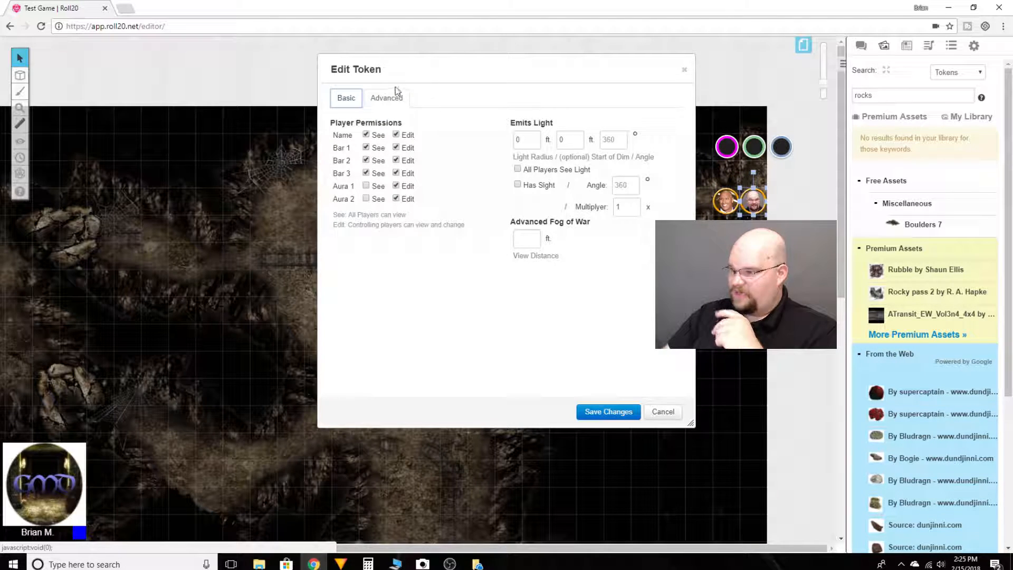
{"action": "left_click", "coordinate": [520, 170]}
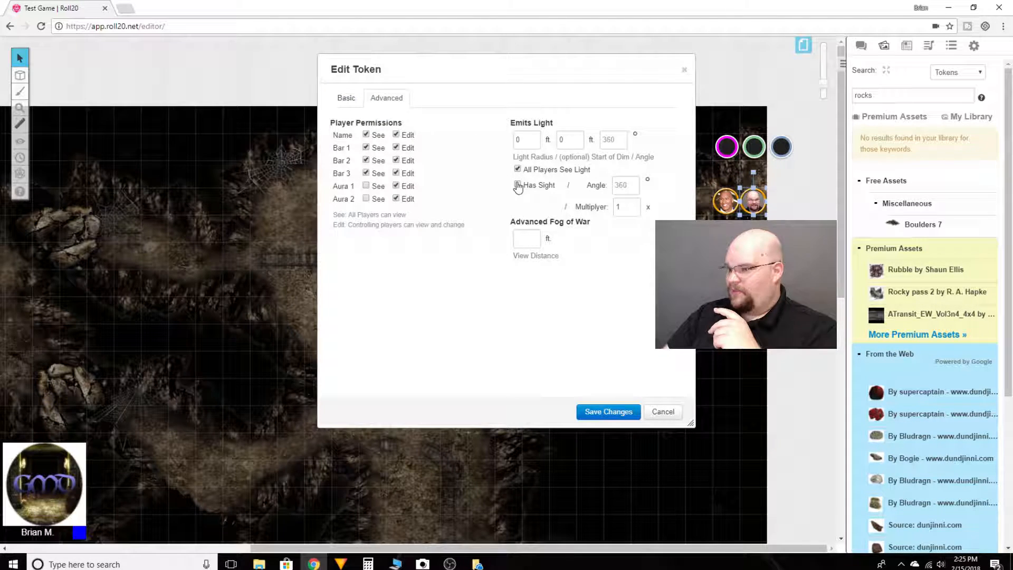
{"action": "type", "text": "20"}
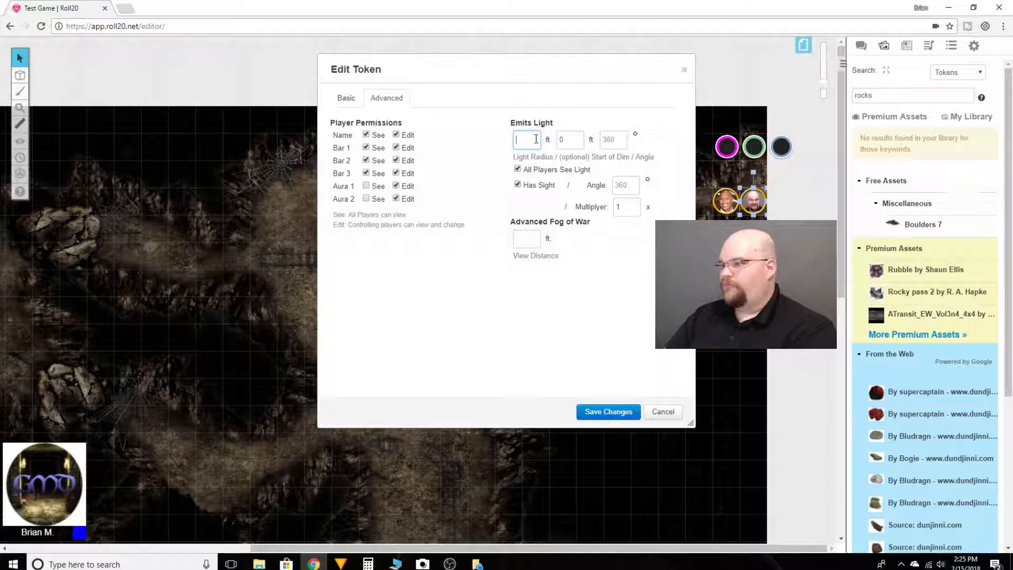
{"action": "key", "text": "Tab"}
{"action": "type", "text": "1"}
Assign control of the eastern token to the player's own name and save the token.
{"action": "left_click", "coordinate": [343, 100]}
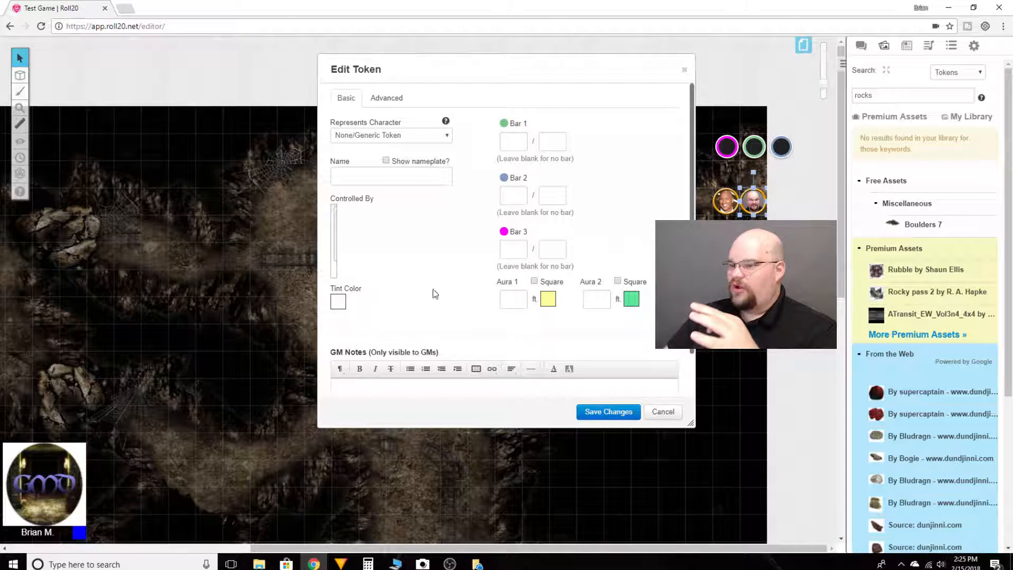
{"action": "left_click", "coordinate": [602, 413]}
{"action": "double_click", "coordinate": [754, 202]}
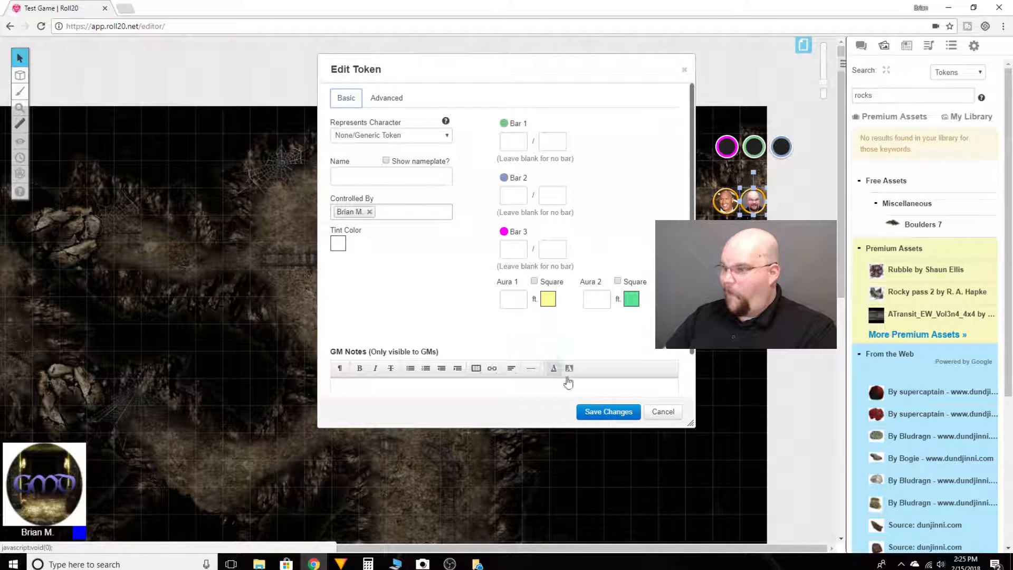
{"action": "left_click", "coordinate": [606, 411]}
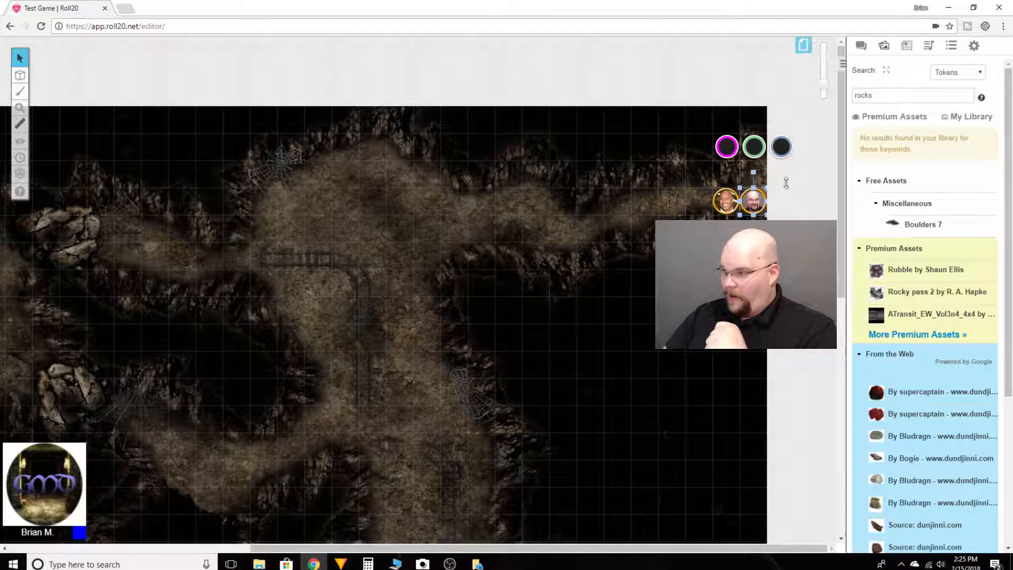
Re-join the game as a player and open the settings.
{"action": "left_click", "coordinate": [974, 47]}
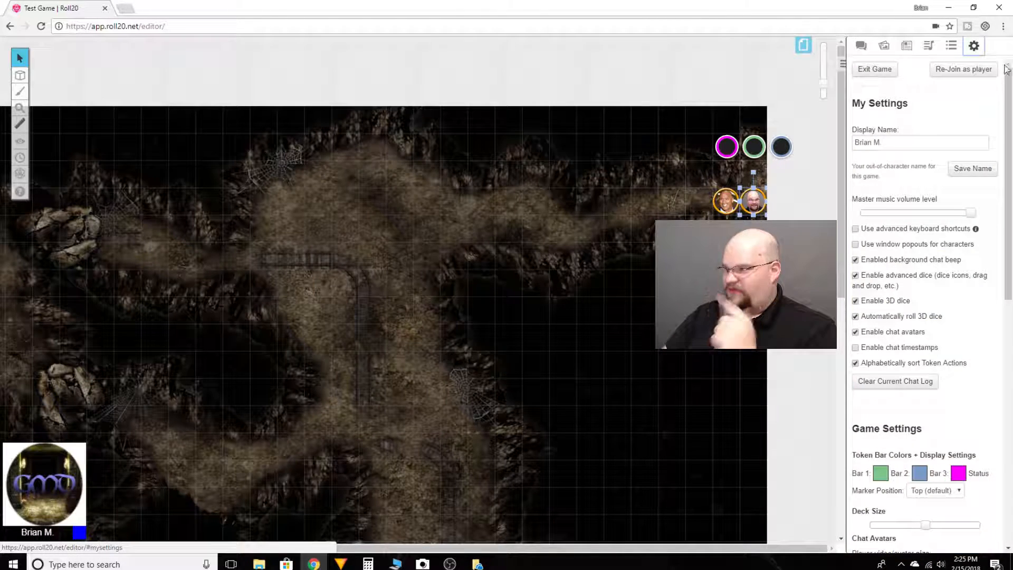
{"action": "left_click", "coordinate": [955, 73]}
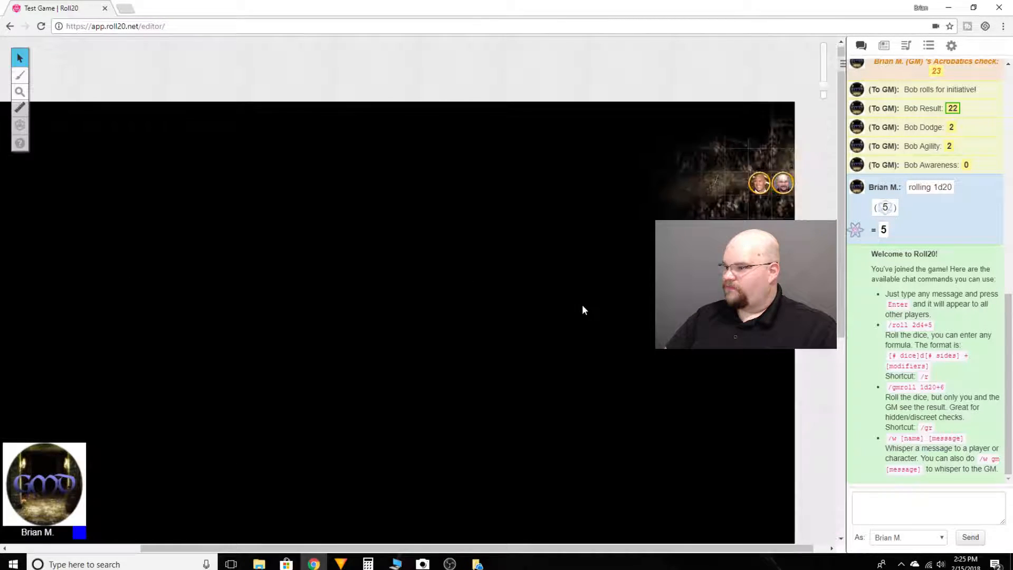
{"action": "left_click", "coordinate": [952, 46]}
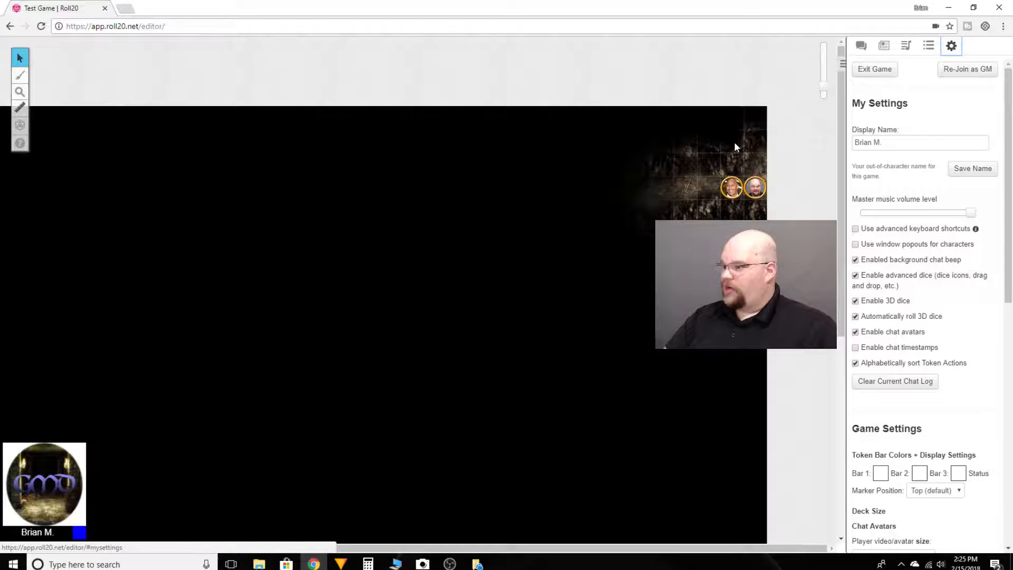
Move the smiling man's token three squares west along the northeastern passage.
{"action": "scroll", "coordinate": [718, 199], "scroll_direction": "up", "scroll_amount": 3}
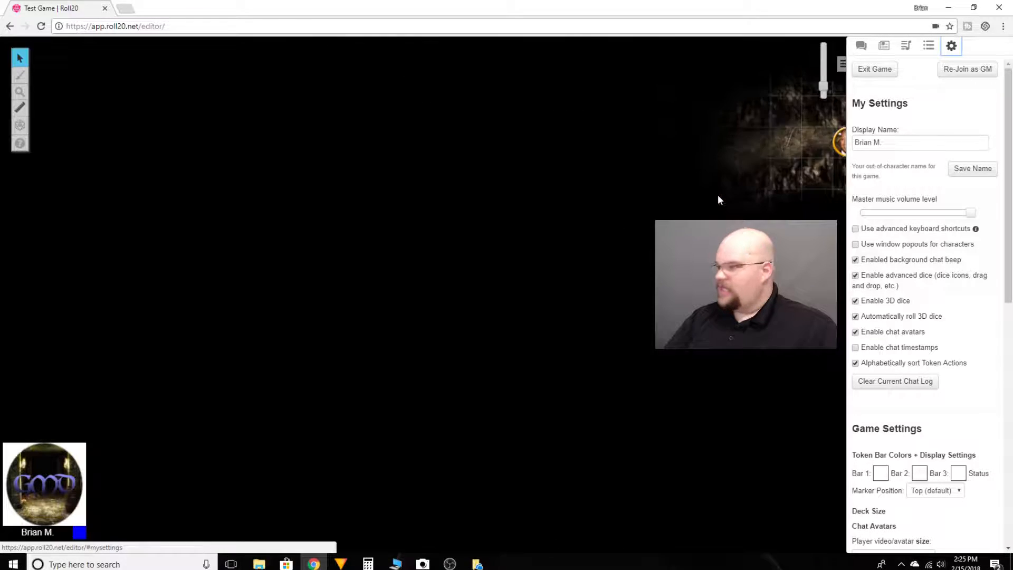
{"action": "scroll", "coordinate": [717, 199], "scroll_direction": "down", "scroll_amount": 3}
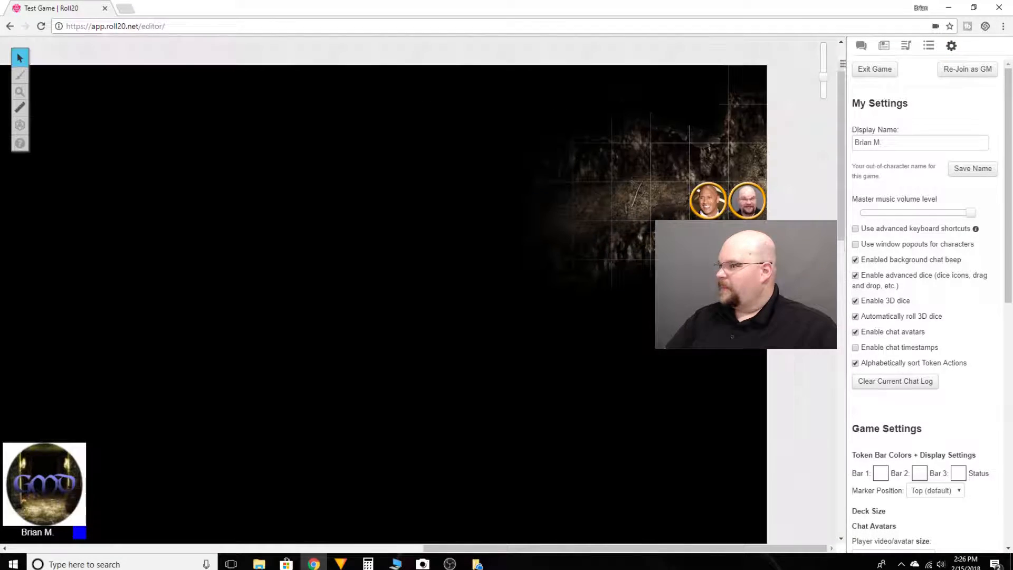
{"action": "scroll", "coordinate": [716, 199], "scroll_direction": "up", "scroll_amount": 1}
{"action": "left_click_drag", "start_coordinate": [710, 247], "coordinate": [638, 248]}
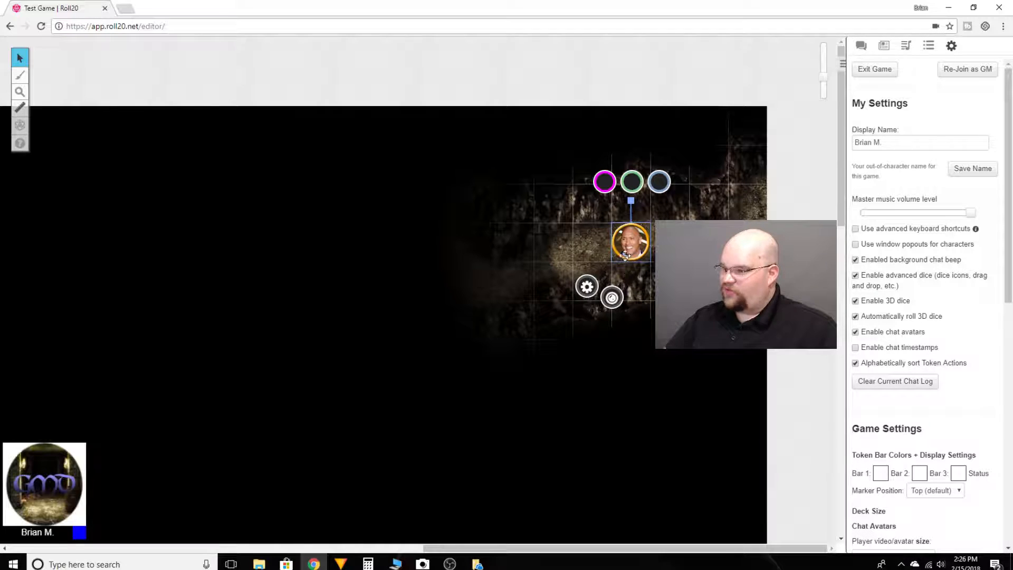
{"action": "left_click_drag", "start_coordinate": [630, 249], "coordinate": [592, 242]}
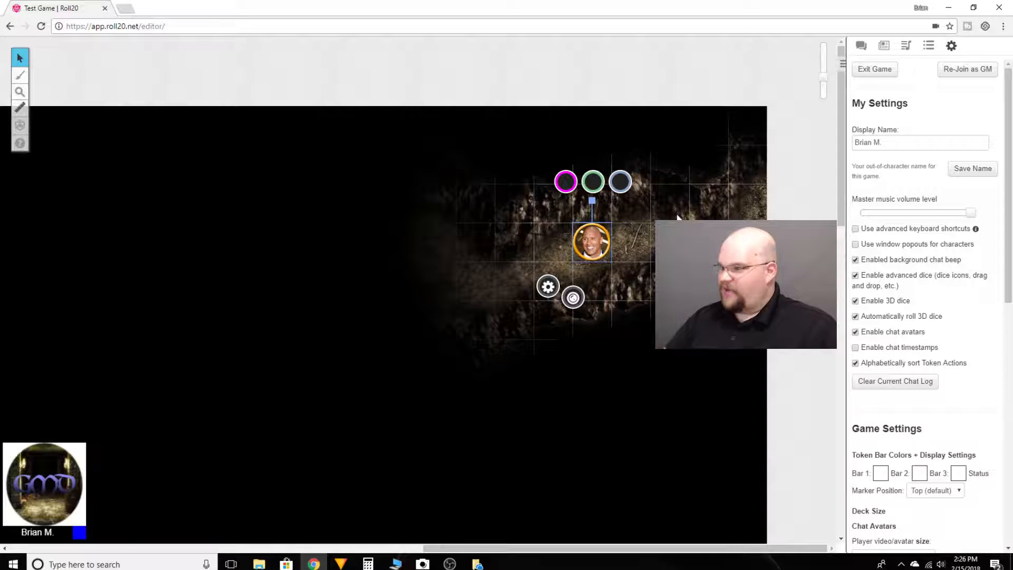
Try to move the smiling man's token through the northern and southern walls of the passage.
{"action": "left_click_drag", "start_coordinate": [601, 243], "coordinate": [608, 117]}
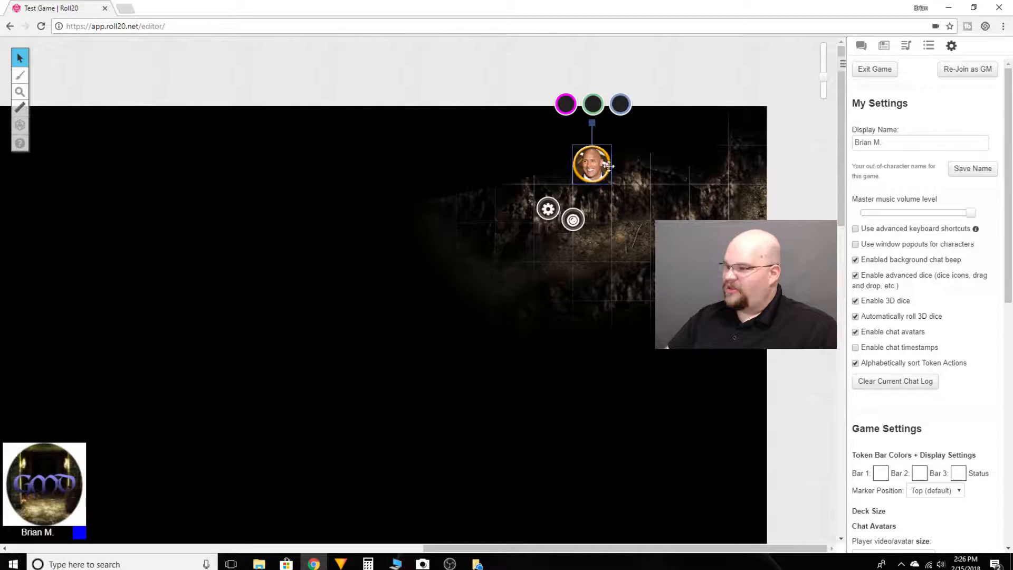
{"action": "left_click_drag", "start_coordinate": [594, 165], "coordinate": [668, 443]}
Move the smiling man's token farther west along the passage and bring the bearded man's token up three squares behind it.
{"action": "left_click_drag", "start_coordinate": [666, 284], "coordinate": [542, 276]}
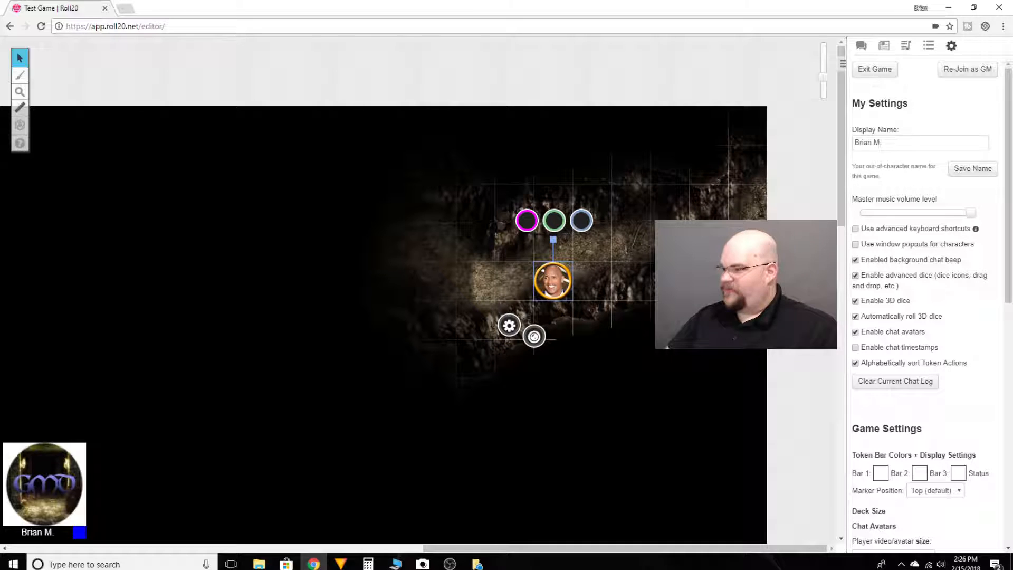
{"action": "left_click_drag", "start_coordinate": [556, 276], "coordinate": [393, 235]}
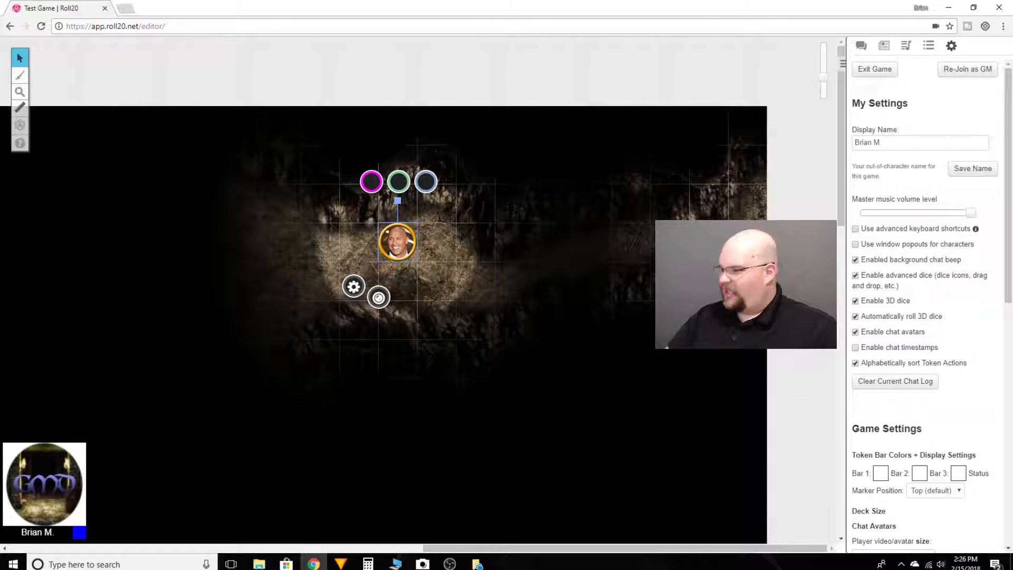
{"action": "left_click", "coordinate": [729, 241]}
{"action": "left_click_drag", "start_coordinate": [693, 242], "coordinate": [599, 258]}
{"action": "left_click_drag", "start_coordinate": [548, 280], "coordinate": [513, 292]}
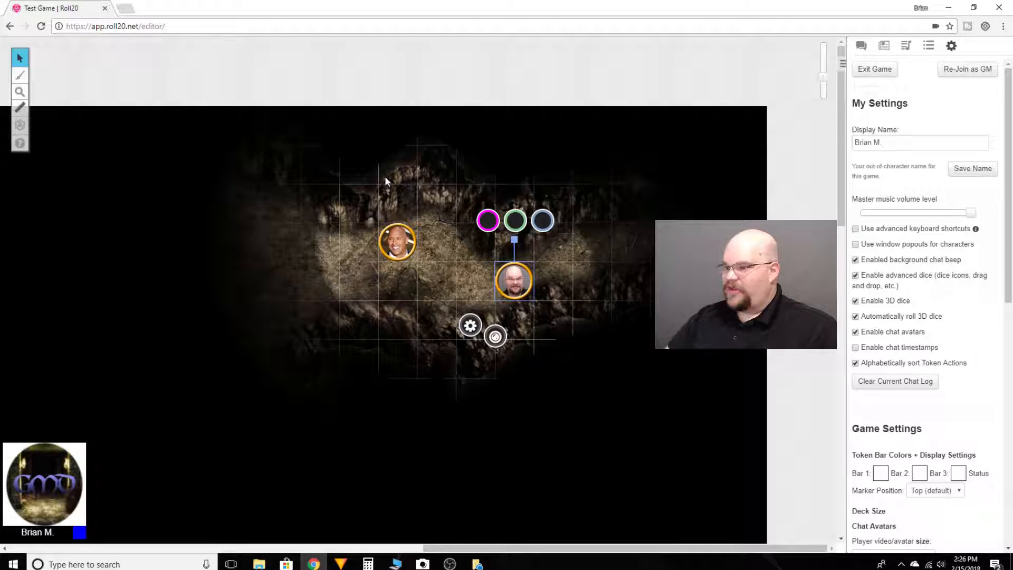
Move the smiling man's token west into the northern chamber and place the bearded man's token directly east of it.
{"action": "left_click_drag", "start_coordinate": [390, 241], "coordinate": [283, 244]}
{"action": "scroll", "coordinate": [377, 325], "scroll_direction": "left", "scroll_amount": 1}
{"action": "scroll", "coordinate": [377, 325], "scroll_direction": "left", "scroll_amount": 3}
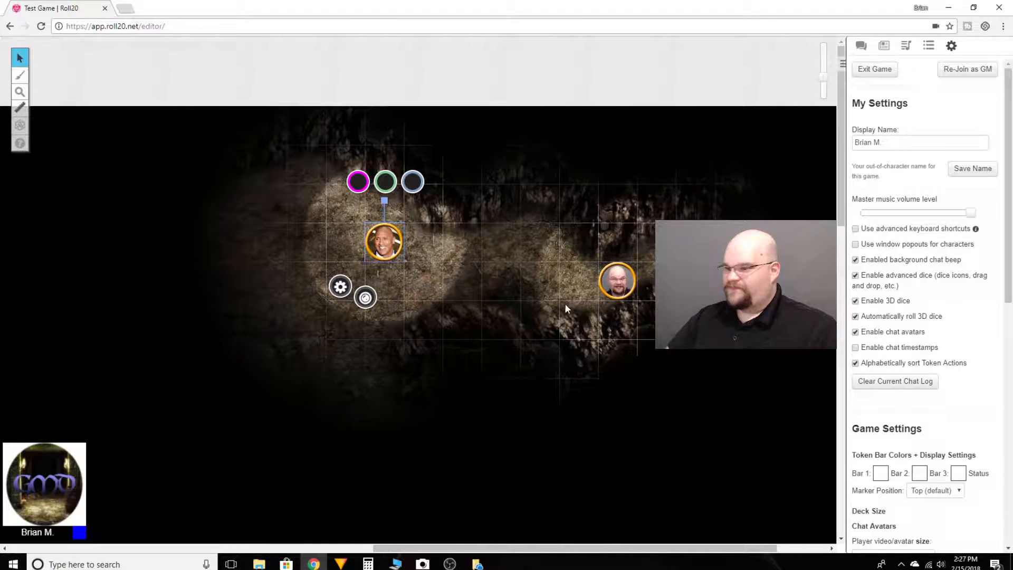
{"action": "left_click_drag", "start_coordinate": [685, 281], "coordinate": [512, 251]}
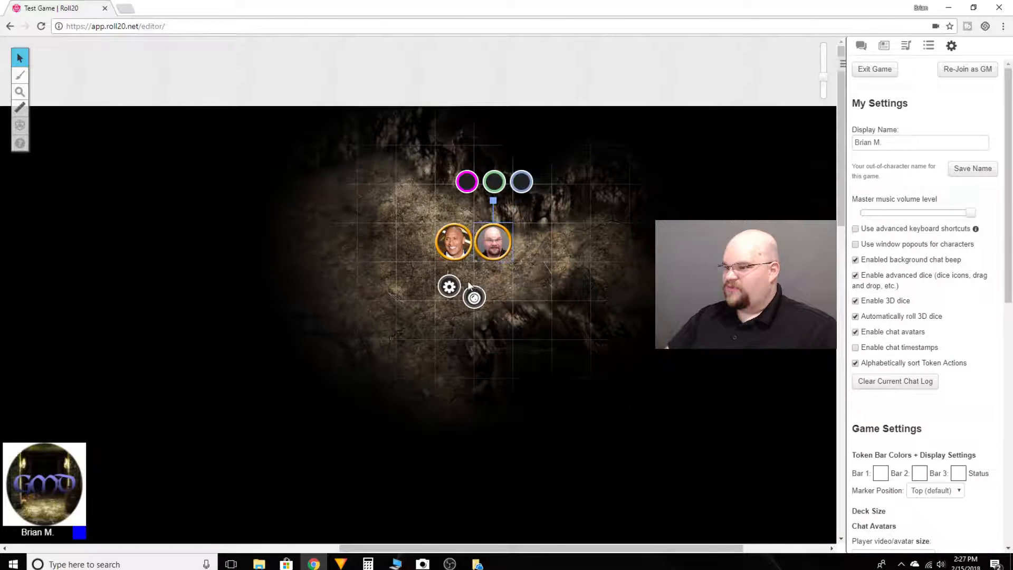
Move the smiling man's token to the western end of the rail tracks and the bearded man's token south into the central passage.
{"action": "left_click_drag", "start_coordinate": [449, 247], "coordinate": [333, 286]}
{"action": "left_click_drag", "start_coordinate": [491, 247], "coordinate": [413, 324]}
{"action": "left_click_drag", "start_coordinate": [306, 345], "coordinate": [353, 288]}
{"action": "scroll", "coordinate": [551, 356], "scroll_direction": "down", "scroll_amount": 1}
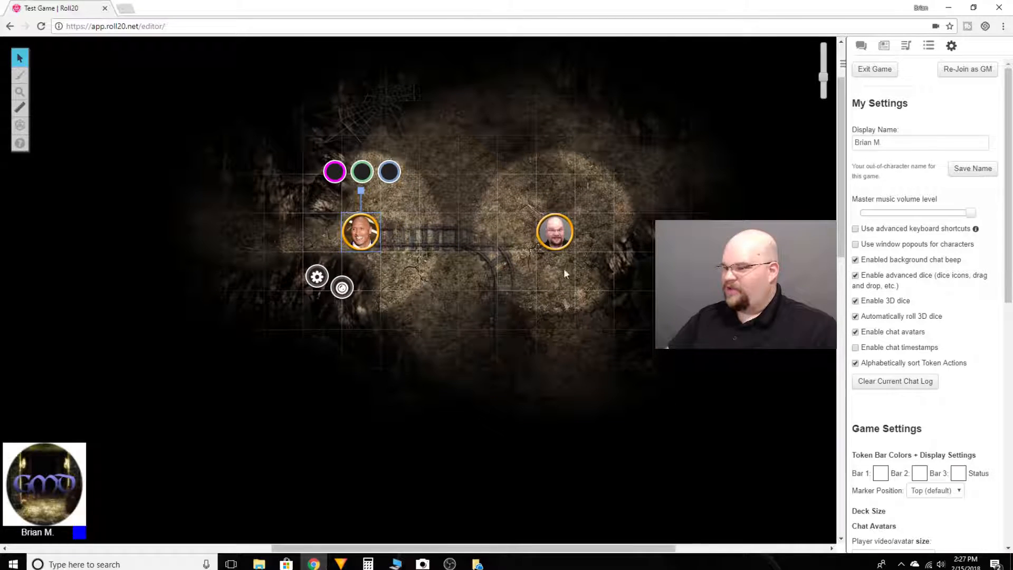
{"action": "left_click_drag", "start_coordinate": [557, 281], "coordinate": [552, 401]}
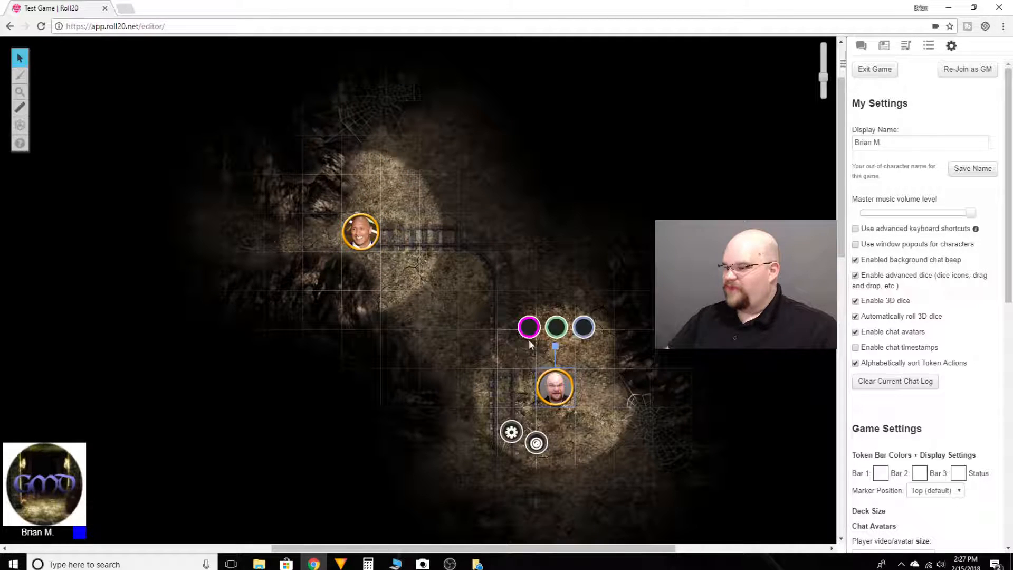
Move the smiling man's token west along the passage to the eastern edge of the northern rock pile.
{"action": "left_click_drag", "start_coordinate": [389, 287], "coordinate": [582, 354]}
{"action": "left_click_drag", "start_coordinate": [535, 287], "coordinate": [357, 245]}
{"action": "left_click_drag", "start_coordinate": [400, 278], "coordinate": [542, 299]}
{"action": "left_click_drag", "start_coordinate": [499, 267], "coordinate": [458, 270]}
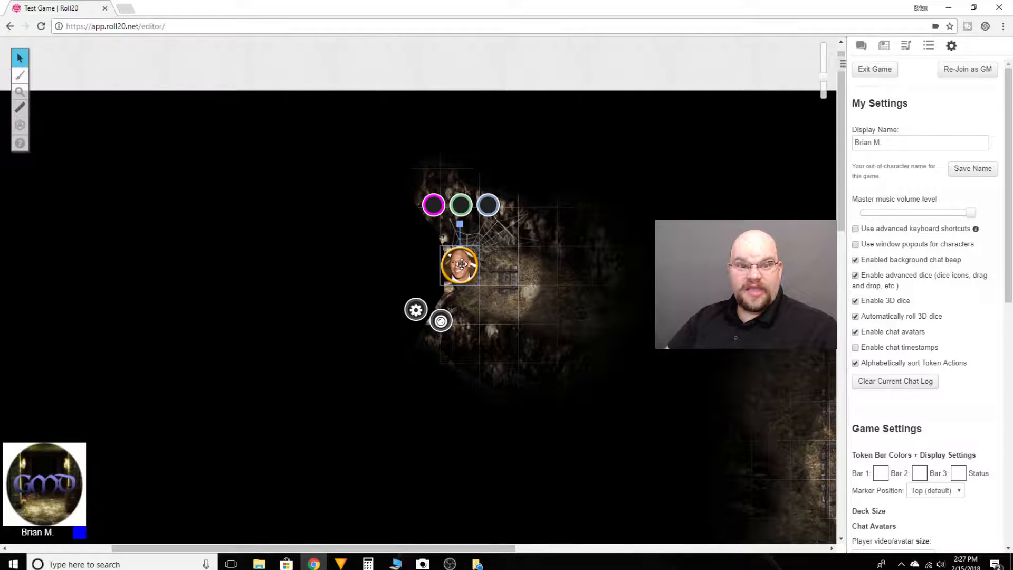
Try to move the smiling man's token past the northern rock pile and set it back just east of the pile.
{"action": "left_click_drag", "start_coordinate": [462, 264], "coordinate": [300, 378]}
{"action": "left_click_drag", "start_coordinate": [384, 380], "coordinate": [471, 305]}
{"action": "left_click_drag", "start_coordinate": [471, 266], "coordinate": [505, 303]}
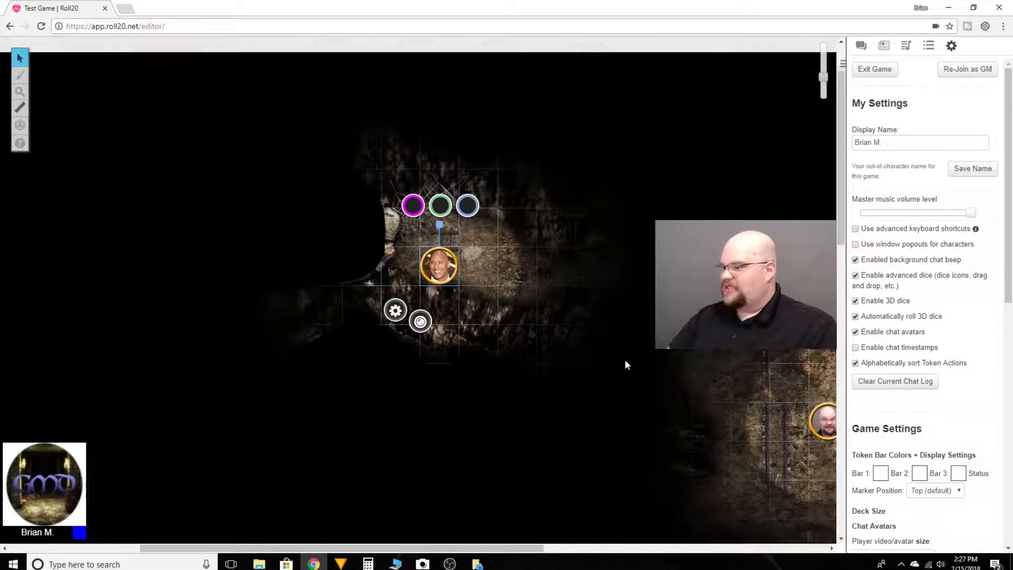
Move the bearded man's token from the central passage west to the southern rock pile.
{"action": "left_click_drag", "start_coordinate": [657, 402], "coordinate": [639, 366]}
{"action": "left_click_drag", "start_coordinate": [648, 254], "coordinate": [611, 332]}
{"action": "mouse_move", "coordinate": [415, 258]}
{"action": "left_mouse_down"}
{"action": "mouse_move", "coordinate": [346, 259]}
{"action": "mouse_move", "coordinate": [432, 269]}
{"action": "left_mouse_up"}
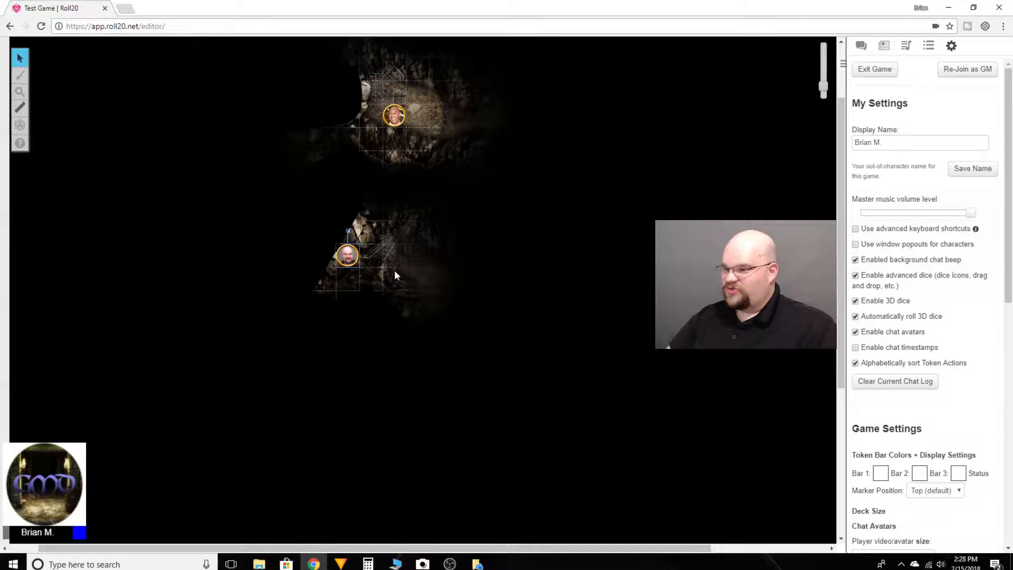
Try to move the bearded man's token northwest across the southern rock pile, and place it two squares east of its spot.
{"action": "scroll", "coordinate": [436, 275], "scroll_direction": "up", "scroll_amount": 4}
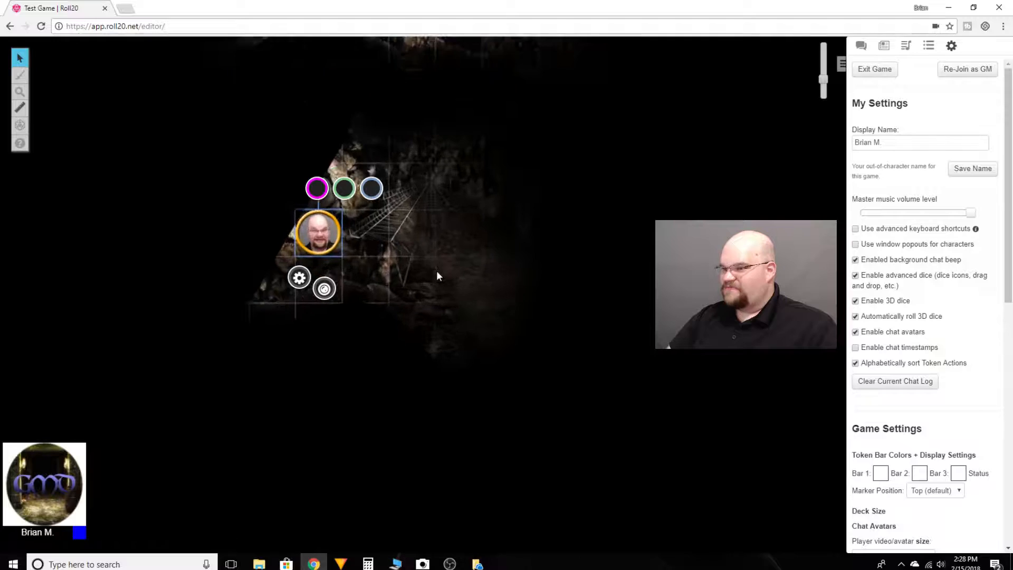
{"action": "left_click_drag", "start_coordinate": [387, 236], "coordinate": [457, 129]}
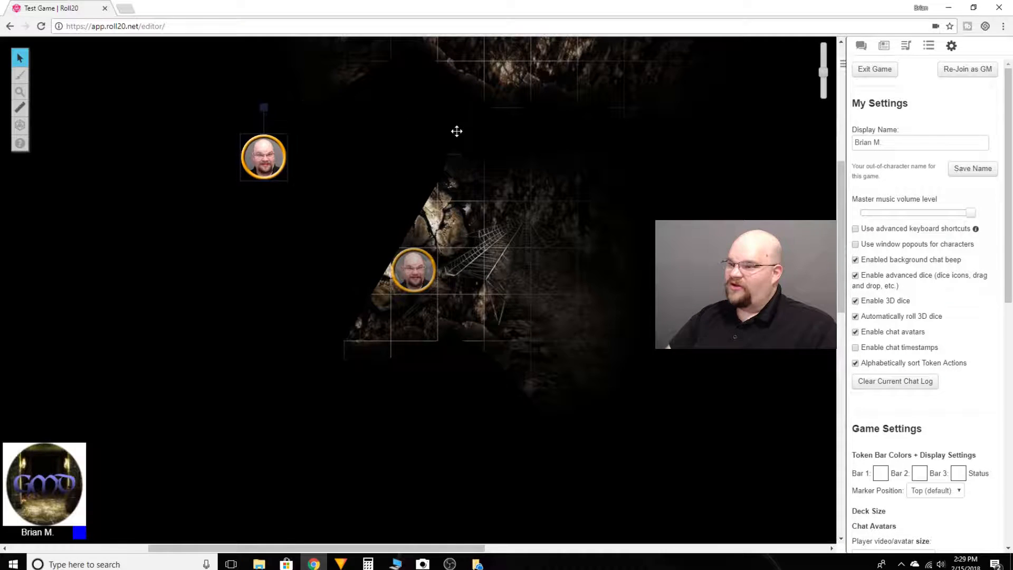
{"action": "left_click_drag", "start_coordinate": [504, 243], "coordinate": [511, 276]}
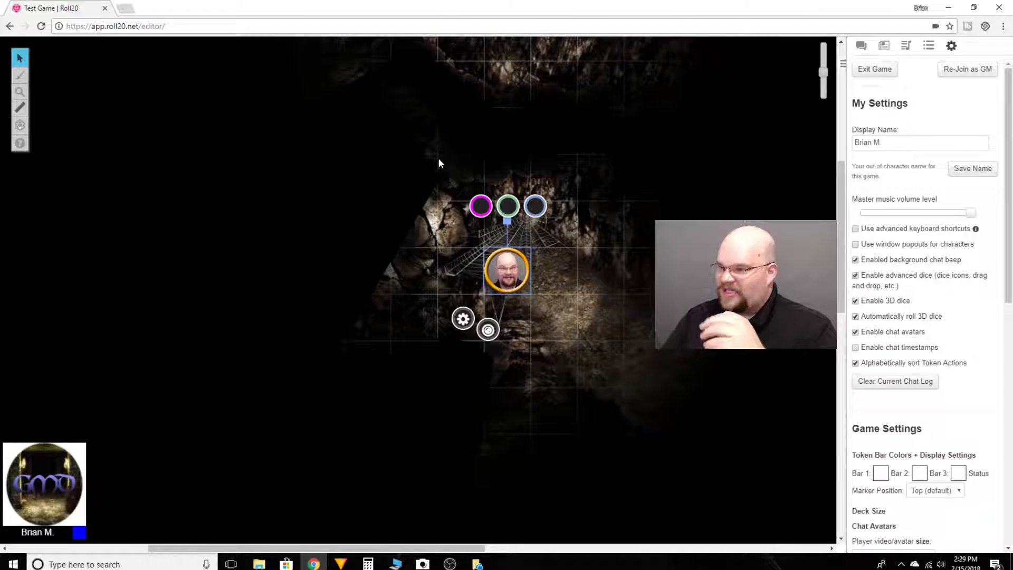
Re-join the game as GM.
{"action": "left_click", "coordinate": [968, 71]}
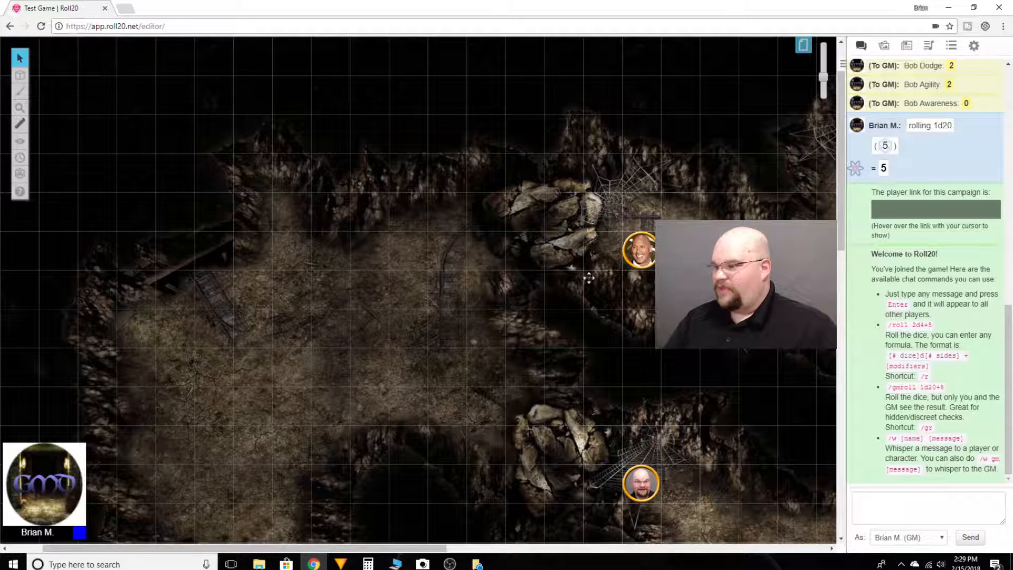
On the Dynamic Lighting layer, set up the Polygon/Line tool with yellow as the line colour and Large as the thickness.
{"action": "mouse_move", "coordinate": [19, 68]}
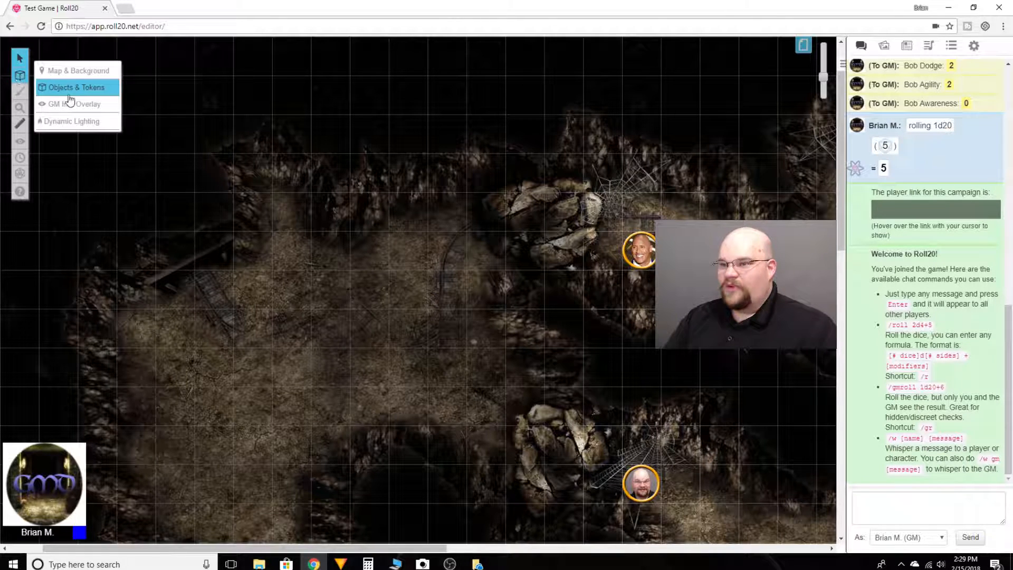
{"action": "left_click", "coordinate": [64, 123]}
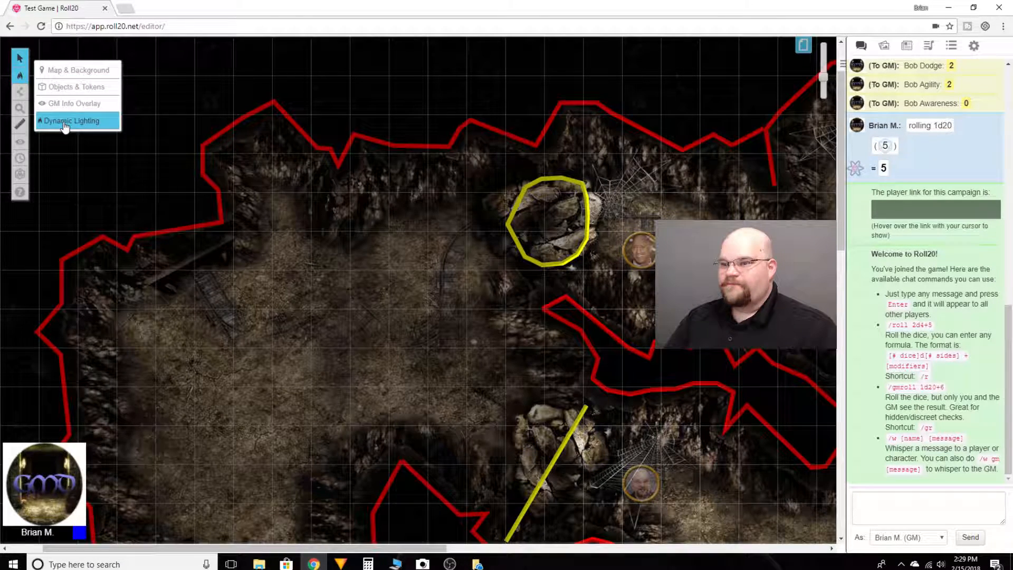
{"action": "mouse_move", "coordinate": [20, 92]}
{"action": "left_click", "coordinate": [65, 104]}
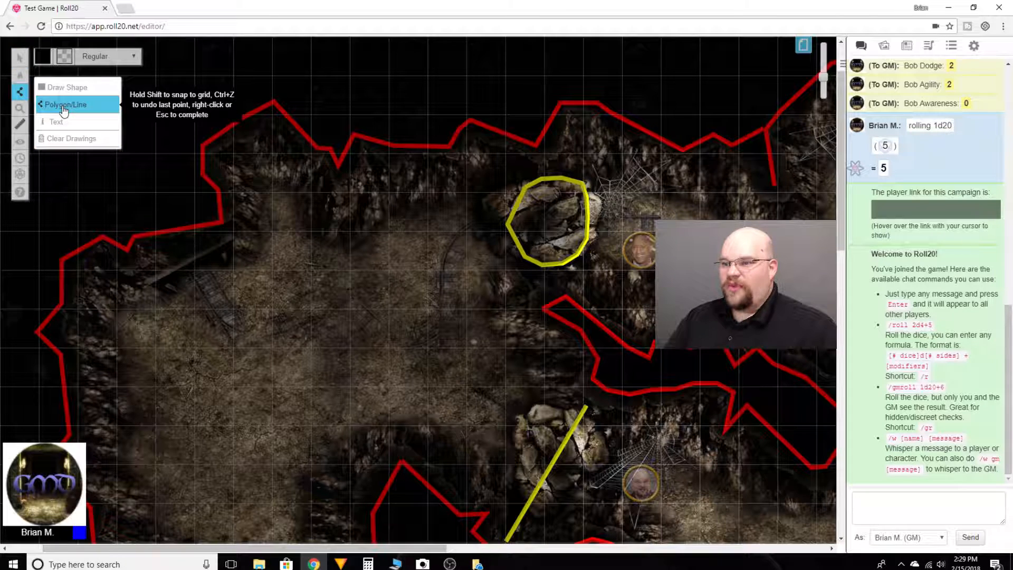
{"action": "left_click", "coordinate": [44, 64]}
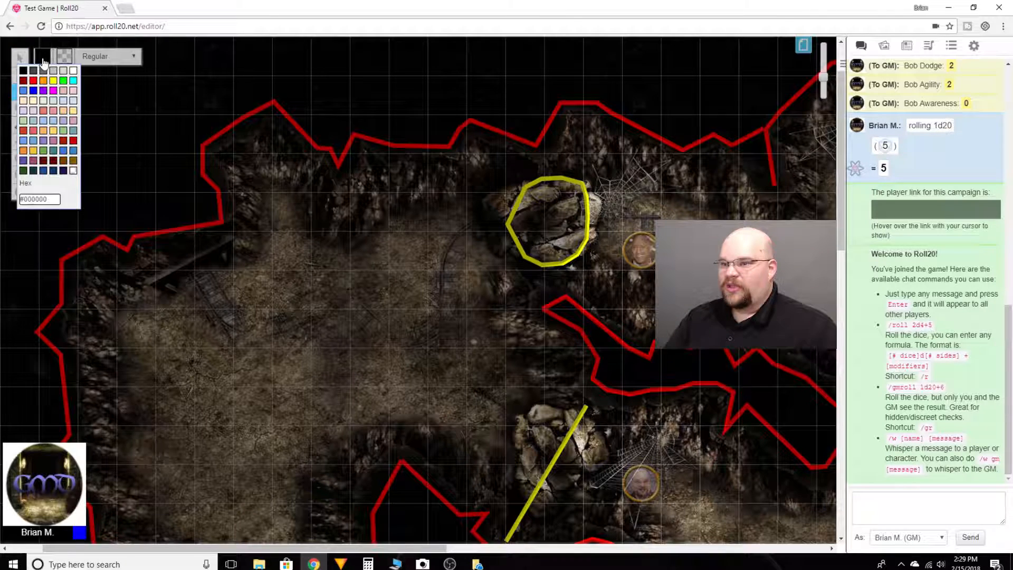
{"action": "left_click", "coordinate": [55, 83]}
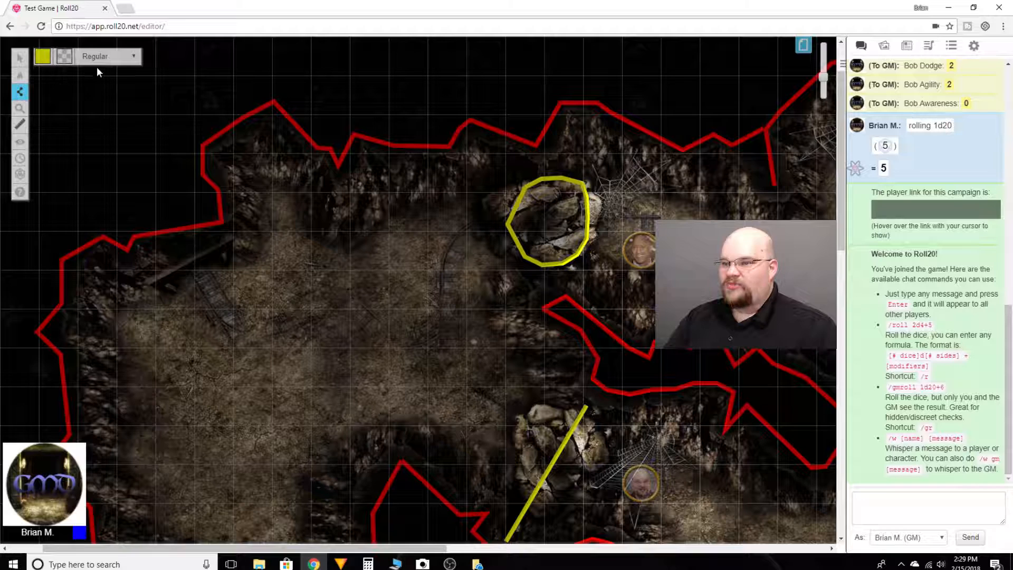
{"action": "left_click", "coordinate": [133, 57]}
{"action": "left_click", "coordinate": [131, 108]}
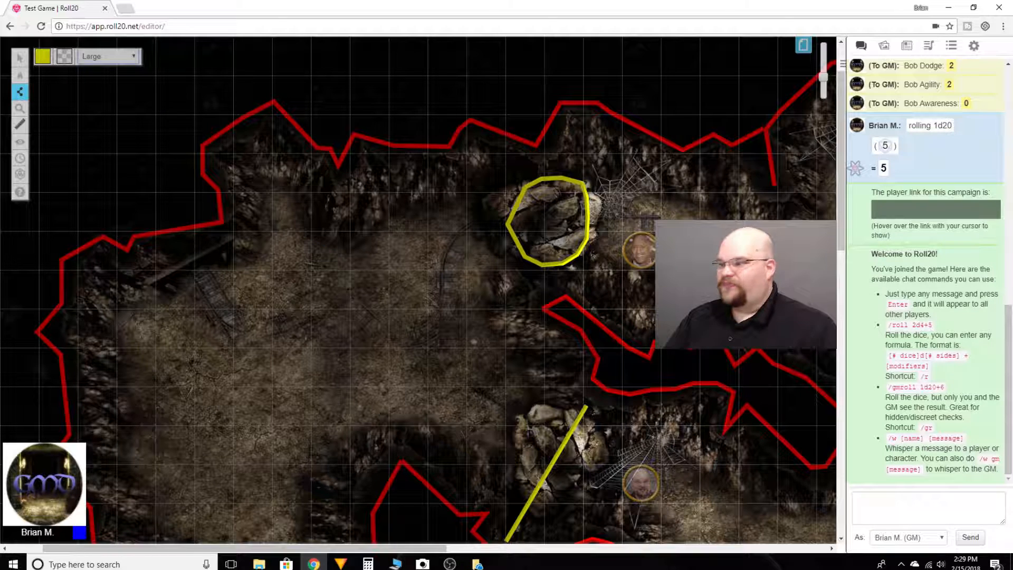
Delete the yellow outline around the northern rock pile and the yellow diagonal line across the southern rock pile.
{"action": "mouse_move", "coordinate": [16, 58]}
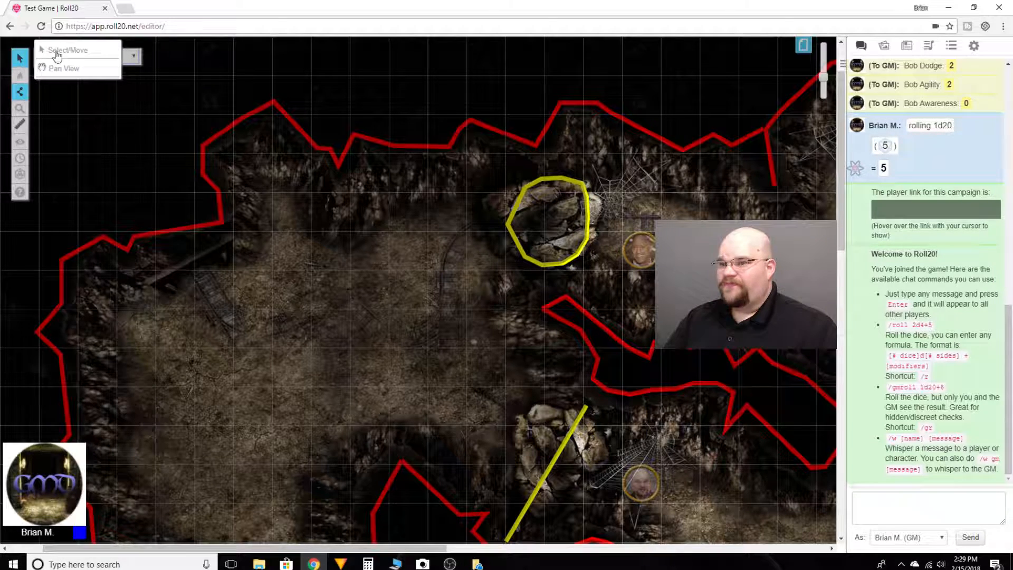
{"action": "left_click", "coordinate": [60, 48]}
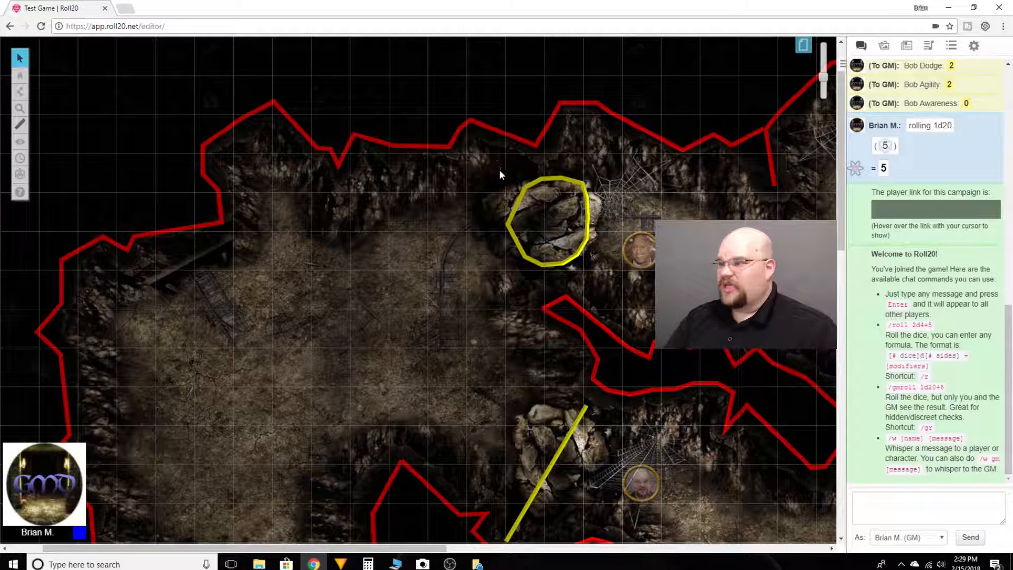
{"action": "left_click", "coordinate": [516, 200]}
{"action": "key", "text": "Delete"}
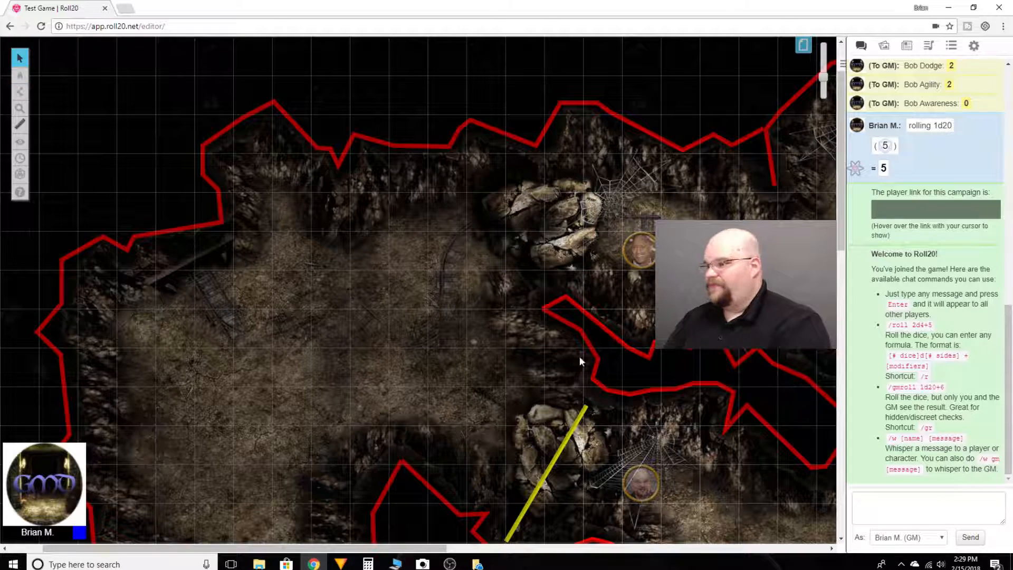
{"action": "left_click", "coordinate": [563, 442]}
{"action": "key", "text": "Delete"}
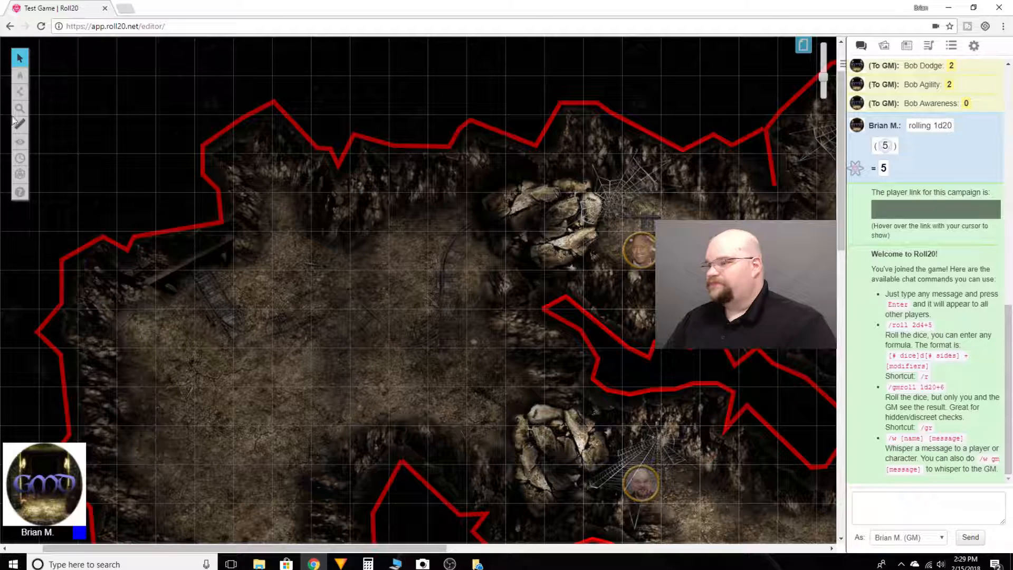
Draw a yellow barrier line across the northern rock pile, from the north cave wall to the tip of the central wall.
{"action": "mouse_move", "coordinate": [20, 99]}
{"action": "left_click", "coordinate": [66, 104]}
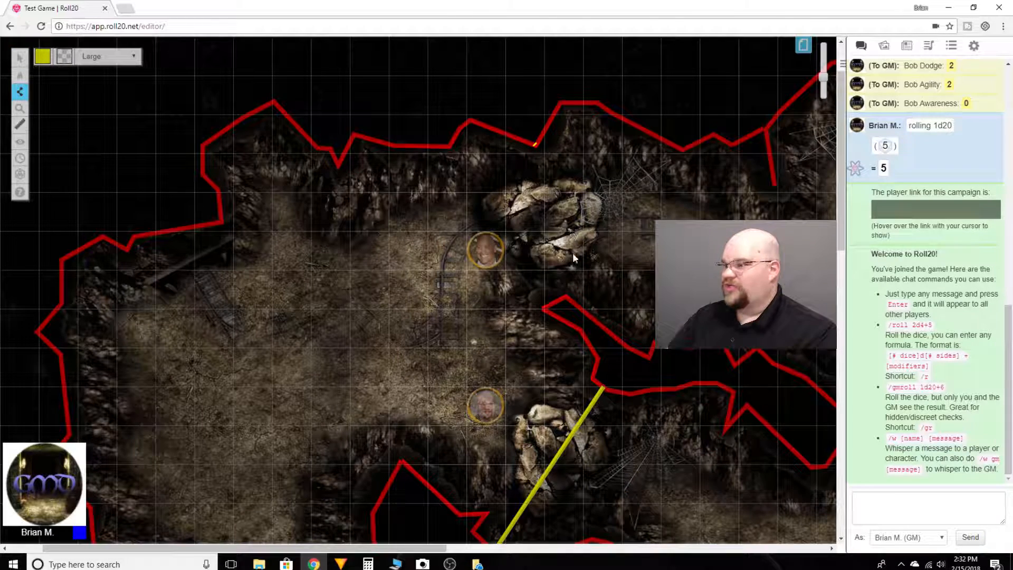
{"action": "left_click", "coordinate": [535, 144]}
{"action": "double_click", "coordinate": [566, 295]}
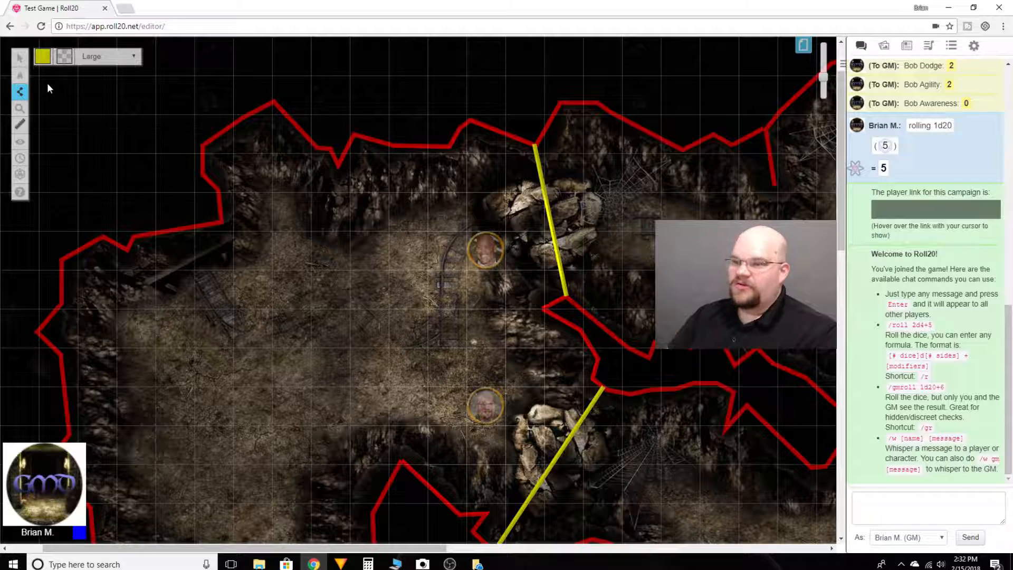
Delete the yellow barrier line across the northern rock pile.
{"action": "left_click", "coordinate": [59, 52]}
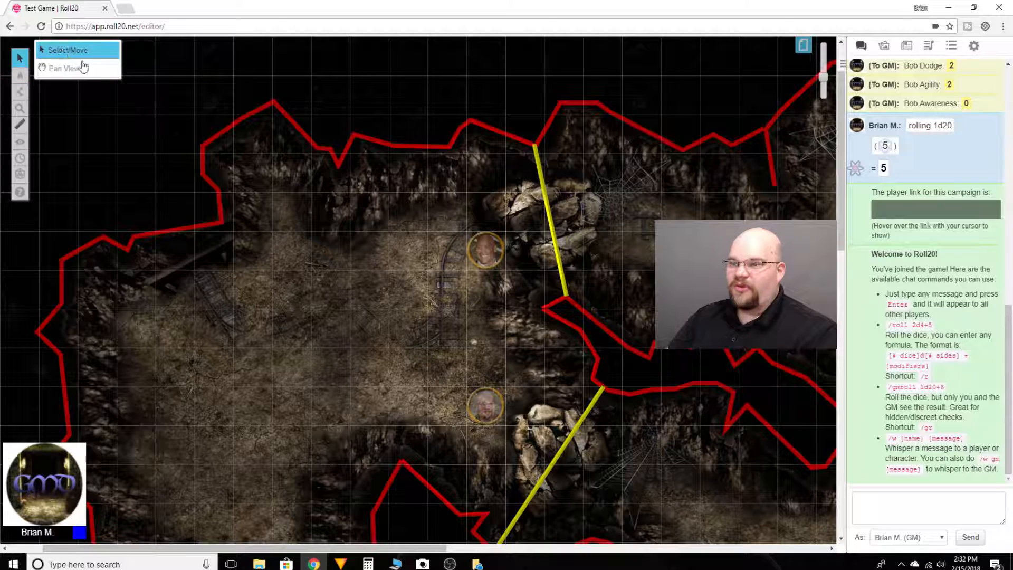
{"action": "left_click", "coordinate": [549, 208]}
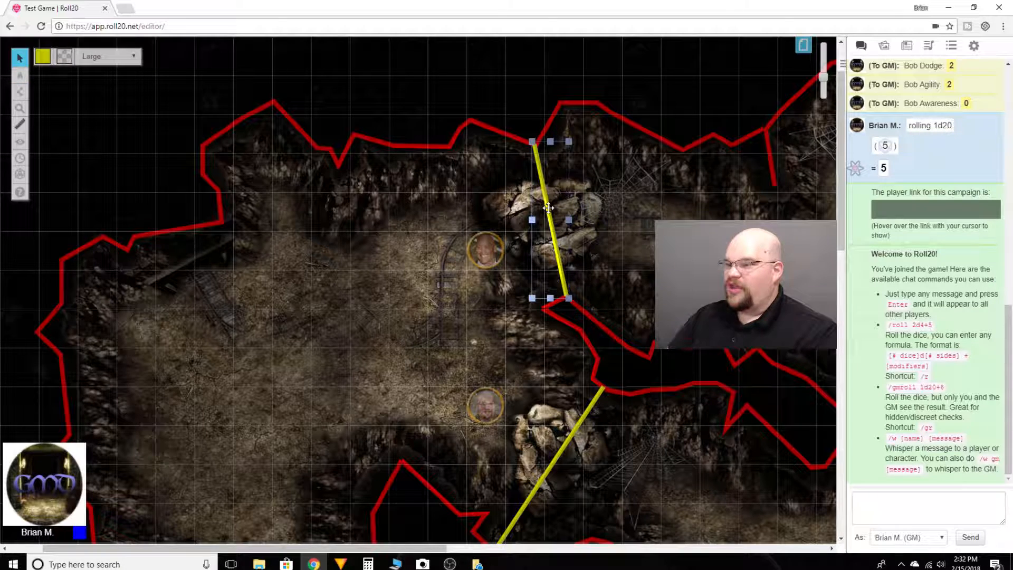
{"action": "key", "text": "Delete"}
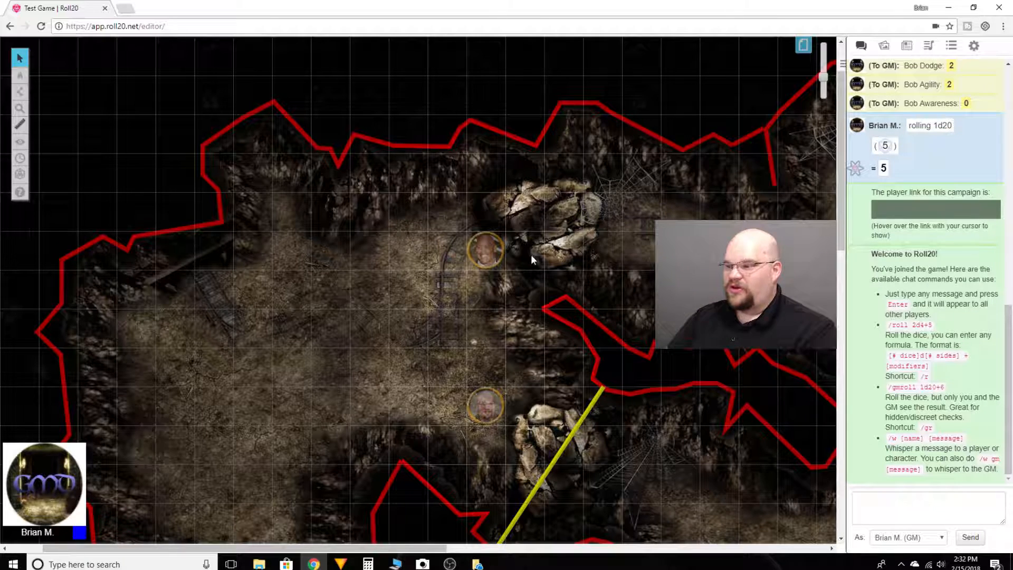
{"action": "scroll", "coordinate": [468, 302], "scroll_direction": "down", "scroll_amount": 5}
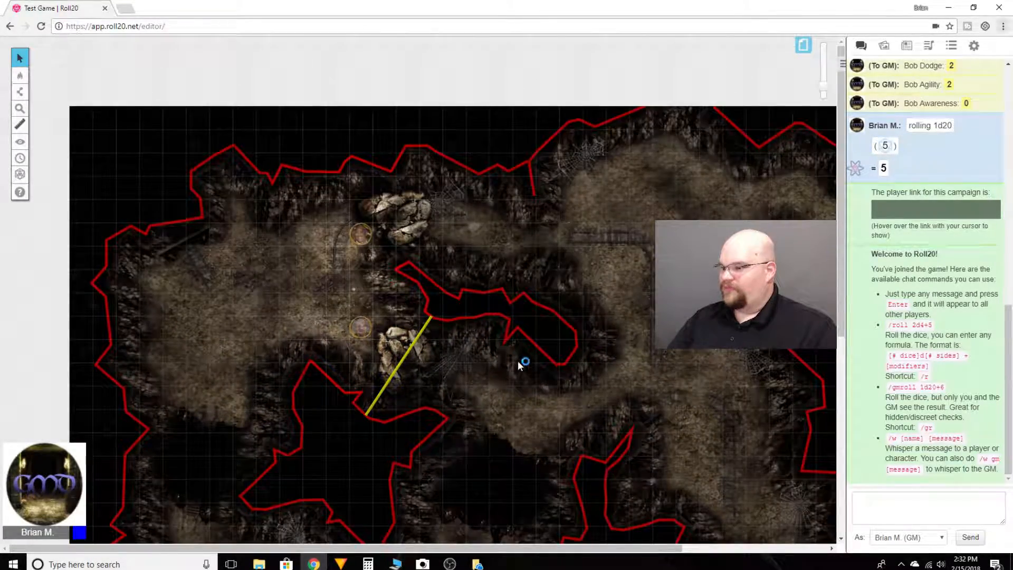
{"action": "scroll", "coordinate": [518, 360], "scroll_direction": "down", "scroll_amount": 3}
{"action": "scroll", "coordinate": [478, 348], "scroll_direction": "down", "scroll_amount": 3}
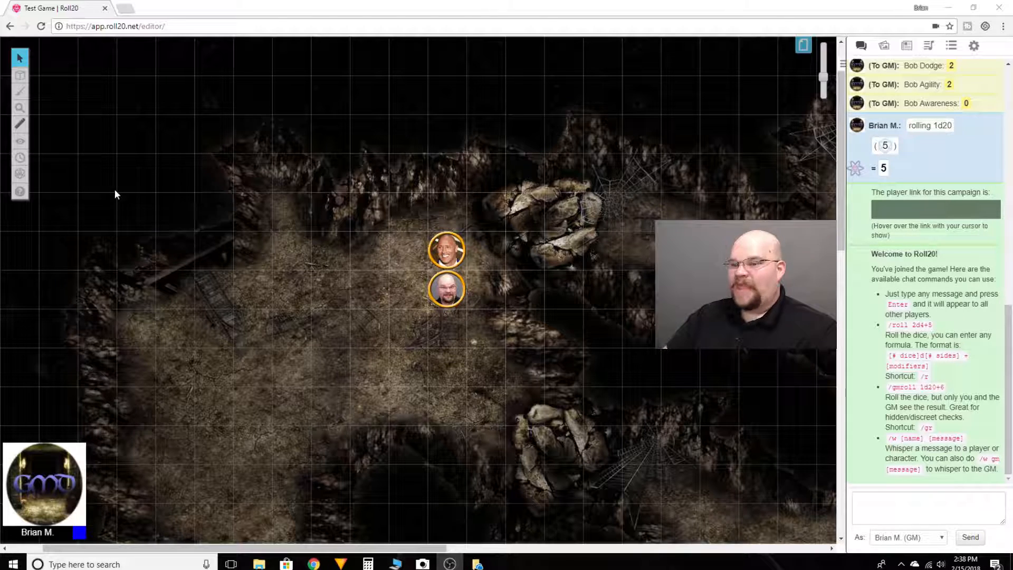
Reset the fog on the cave map so that all revealed areas are hidden again.
{"action": "left_click", "coordinate": [20, 142]}
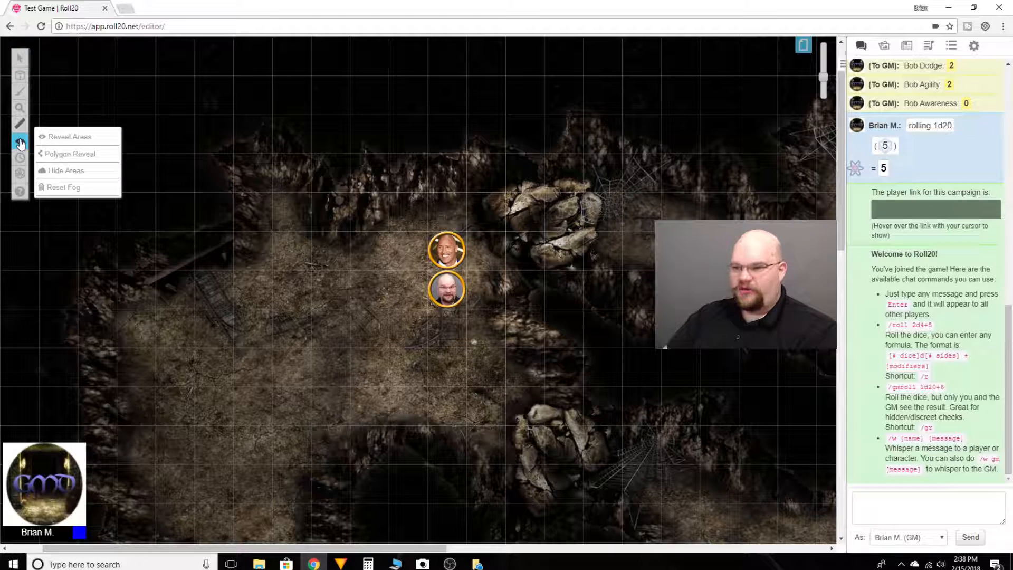
{"action": "left_click", "coordinate": [64, 188]}
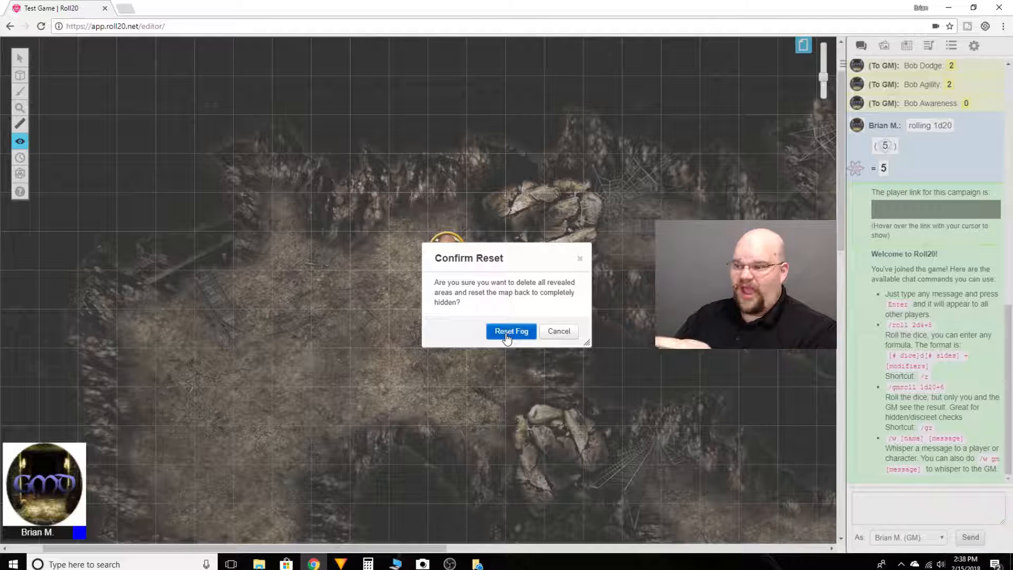
{"action": "left_click", "coordinate": [510, 332]}
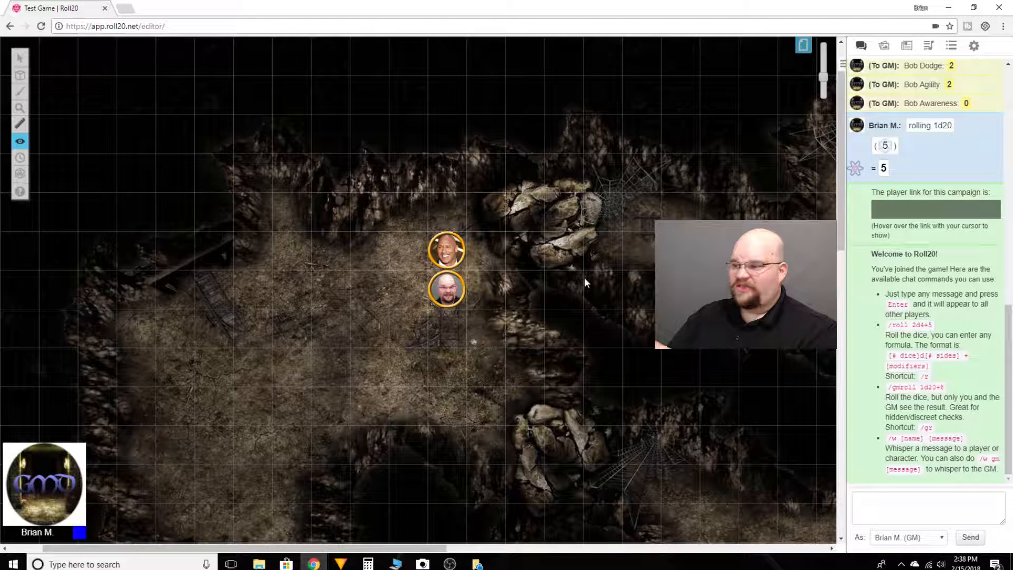
Review the Advanced Fog of War and Dynamic Lighting options in the Cave page's settings, and accept them as they are.
{"action": "left_click", "coordinate": [803, 46]}
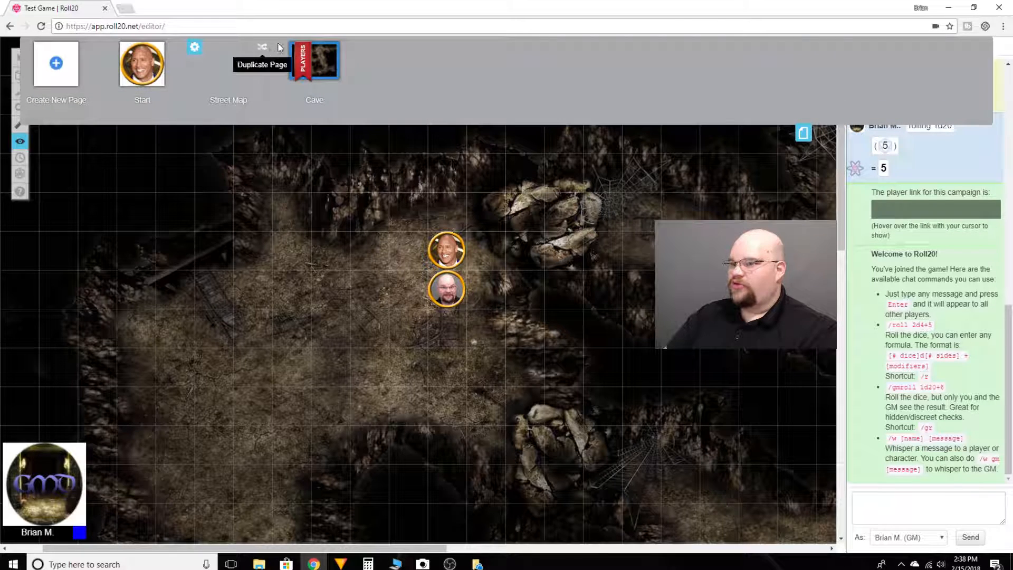
{"action": "left_click", "coordinate": [282, 49]}
{"action": "scroll", "coordinate": [535, 274], "scroll_direction": "down", "scroll_amount": 1}
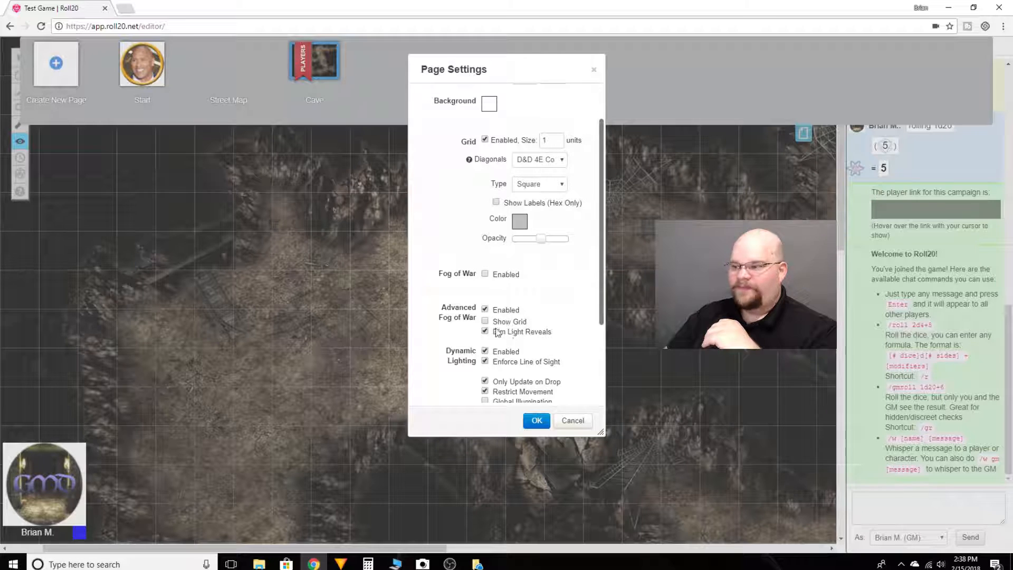
{"action": "mouse_move", "coordinate": [484, 336]}
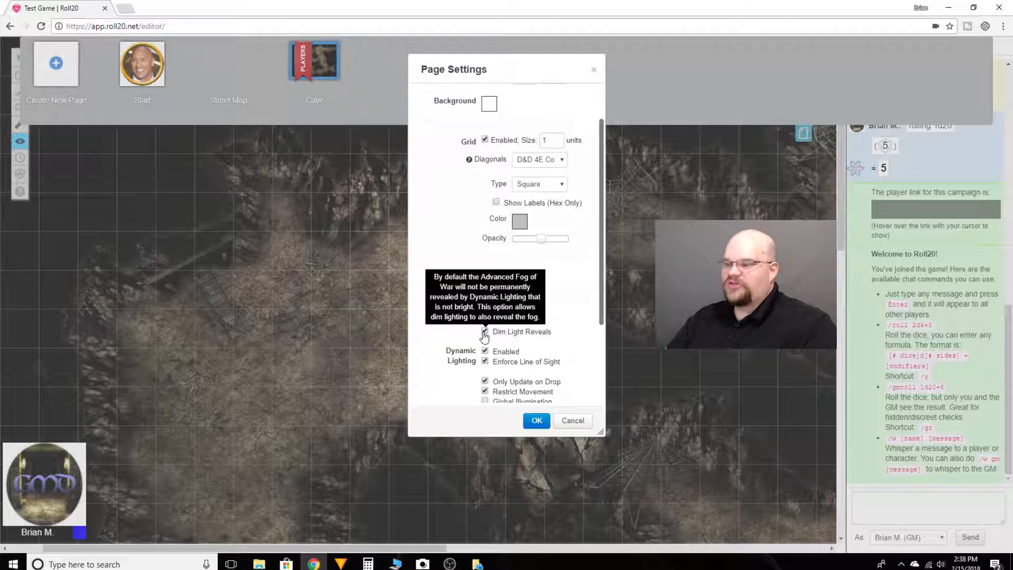
{"action": "left_click", "coordinate": [536, 421]}
{"action": "left_click", "coordinate": [800, 133]}
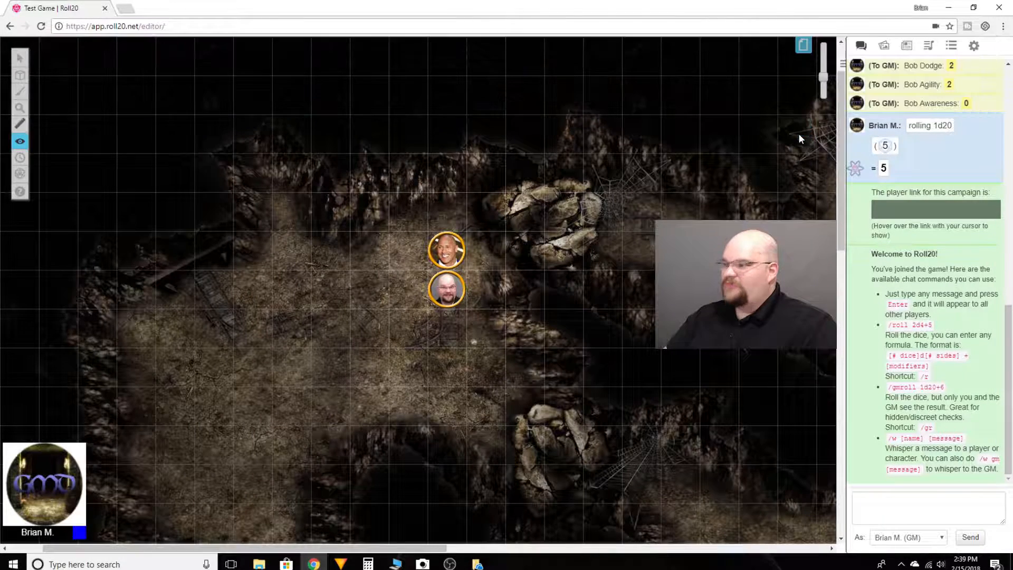
Re-join the game as a player.
{"action": "left_click", "coordinate": [975, 47]}
{"action": "left_click", "coordinate": [976, 70]}
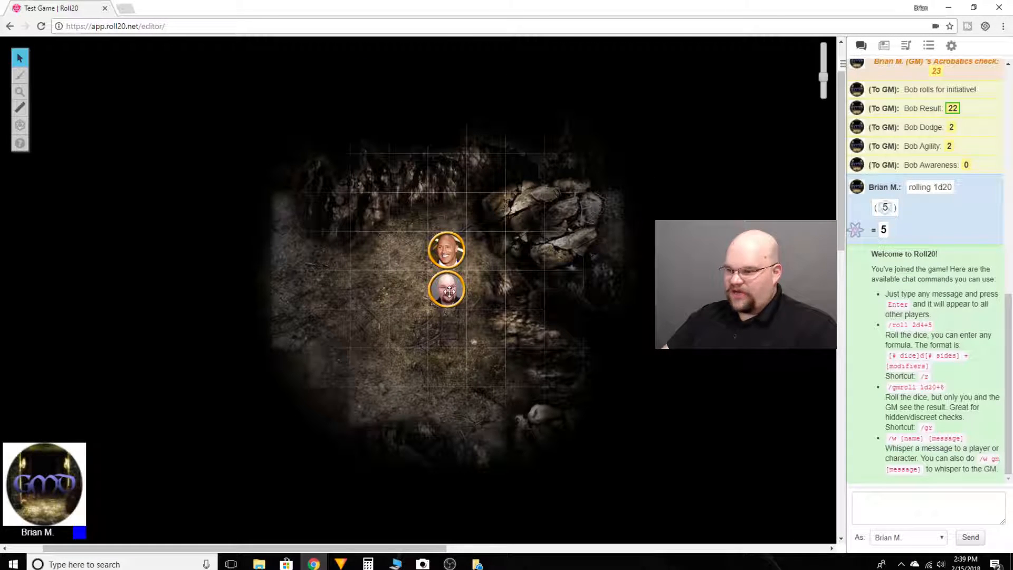
Move the smiling man's token to the northern rock pile's east edge and the bearded man's token through the western chamber to its southern part.
{"action": "left_click_drag", "start_coordinate": [417, 291], "coordinate": [262, 291]}
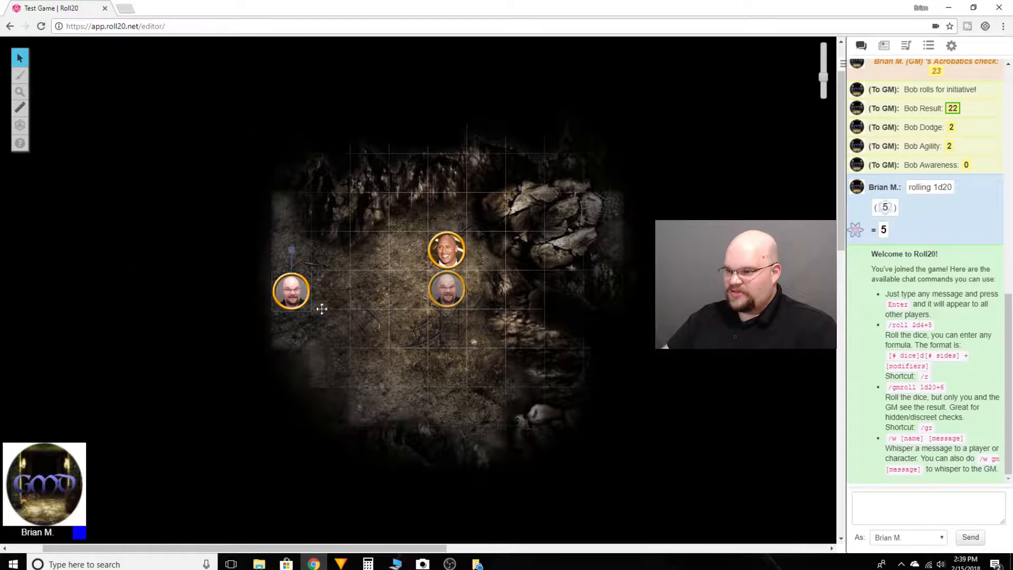
{"action": "left_click_drag", "start_coordinate": [452, 265], "coordinate": [608, 224]}
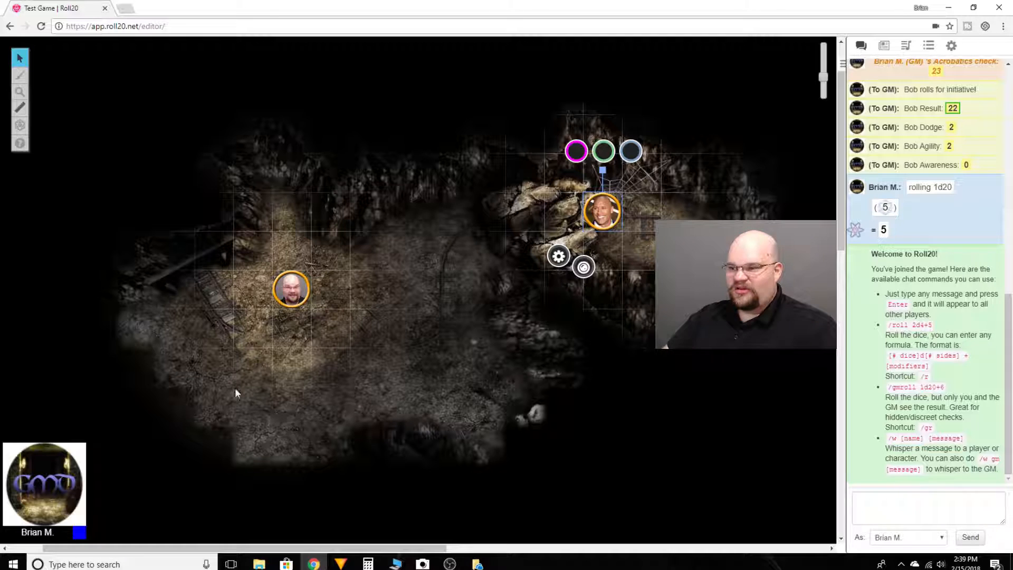
{"action": "left_click_drag", "start_coordinate": [291, 285], "coordinate": [206, 397]}
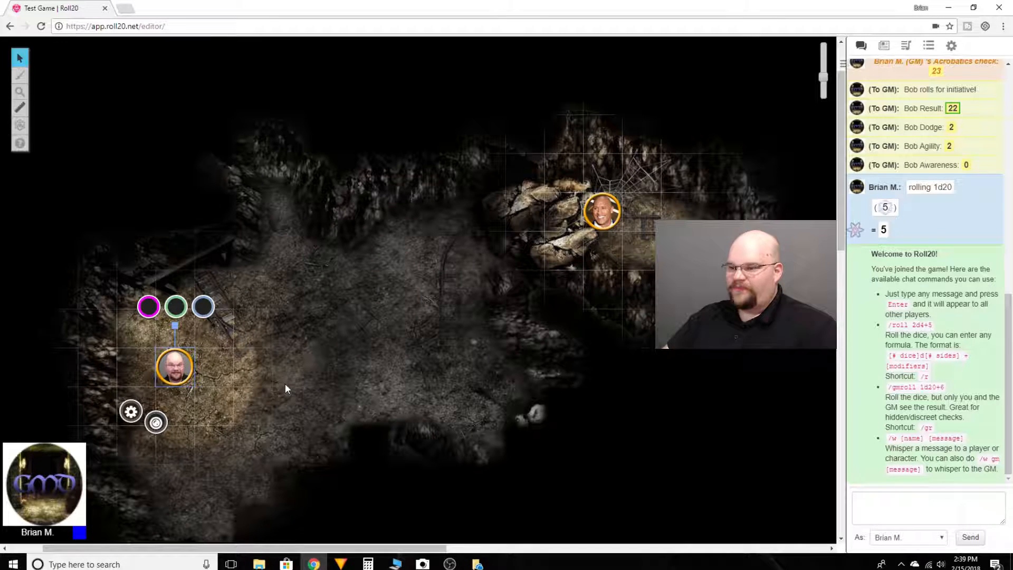
{"action": "left_click_drag", "start_coordinate": [176, 325], "coordinate": [397, 393]}
{"action": "left_click", "coordinate": [267, 436]}
Move the smiling man's token east along the northern passage and into the northeastern chamber.
{"action": "left_click_drag", "start_coordinate": [596, 216], "coordinate": [752, 292]}
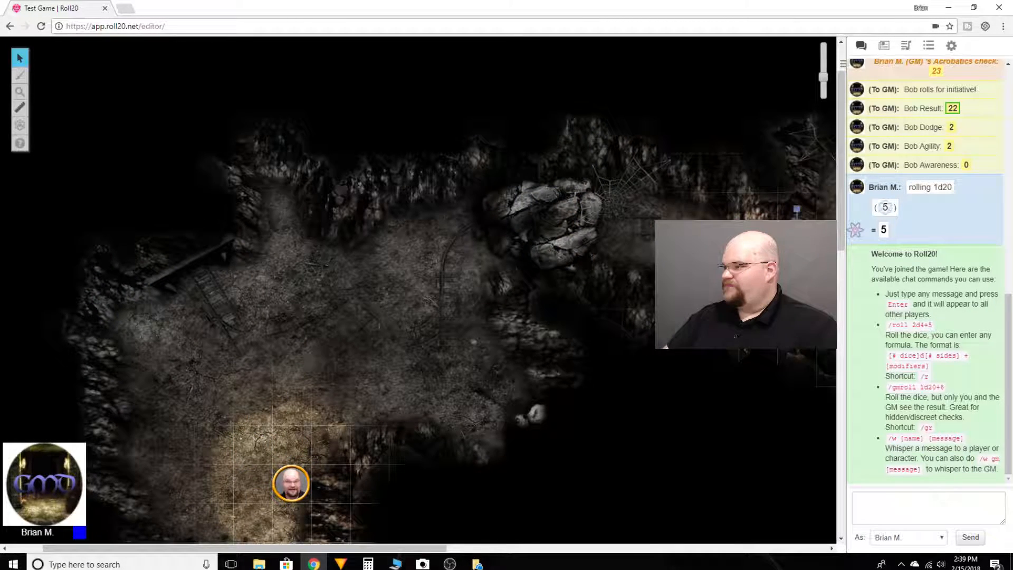
{"action": "scroll", "coordinate": [566, 303], "scroll_direction": "down", "scroll_amount": 3}
{"action": "scroll", "coordinate": [574, 309], "scroll_direction": "up", "scroll_amount": 1}
{"action": "scroll", "coordinate": [583, 315], "scroll_direction": "down", "scroll_amount": 1}
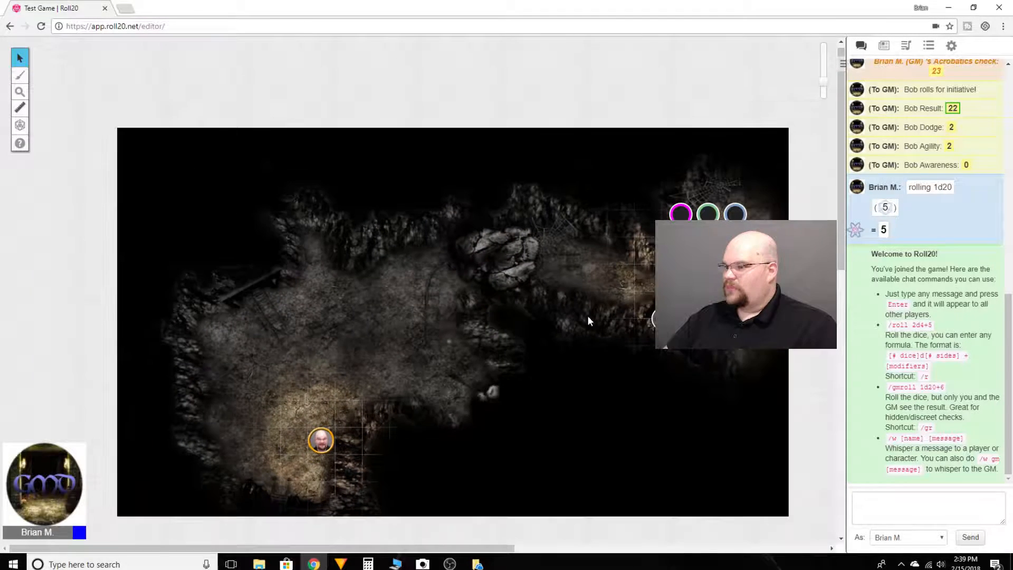
{"action": "left_click_drag", "start_coordinate": [627, 256], "coordinate": [714, 216]}
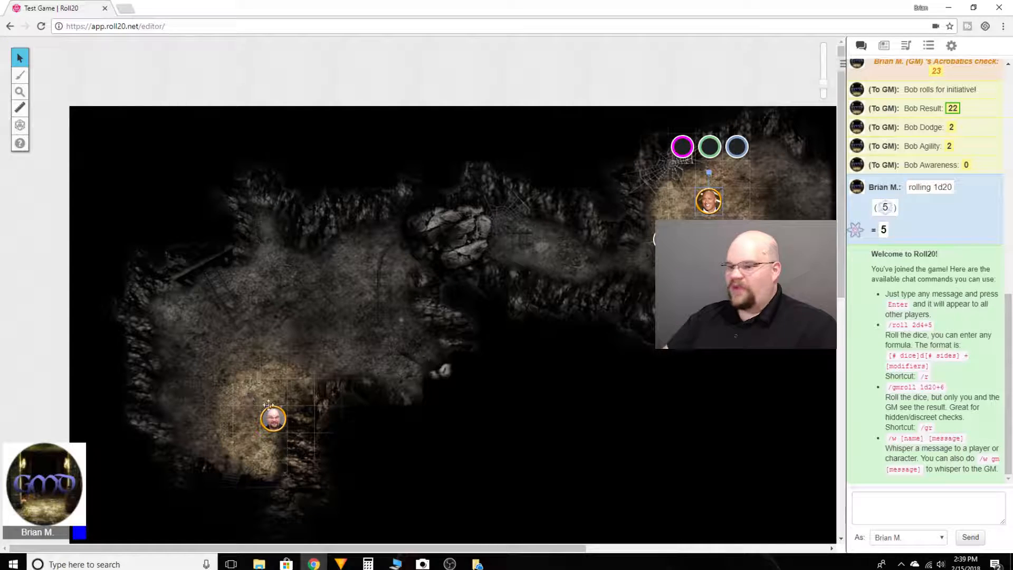
Move the bearded man's token southwest to the lower end of the western chamber.
{"action": "scroll", "coordinate": [311, 364], "scroll_direction": "down", "scroll_amount": 1}
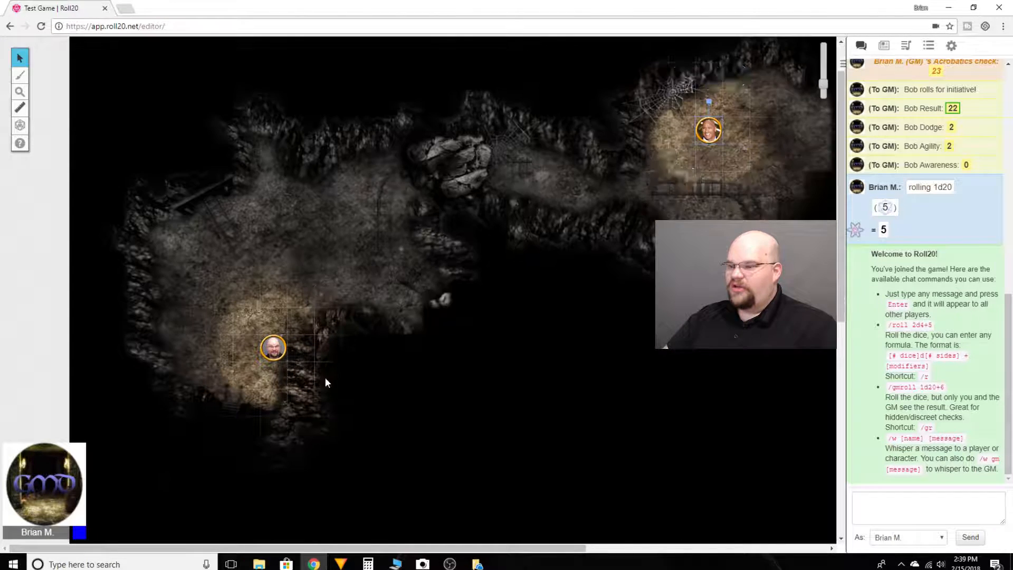
{"action": "left_click_drag", "start_coordinate": [272, 345], "coordinate": [264, 394]}
{"action": "scroll", "coordinate": [271, 384], "scroll_direction": "down", "scroll_amount": 1}
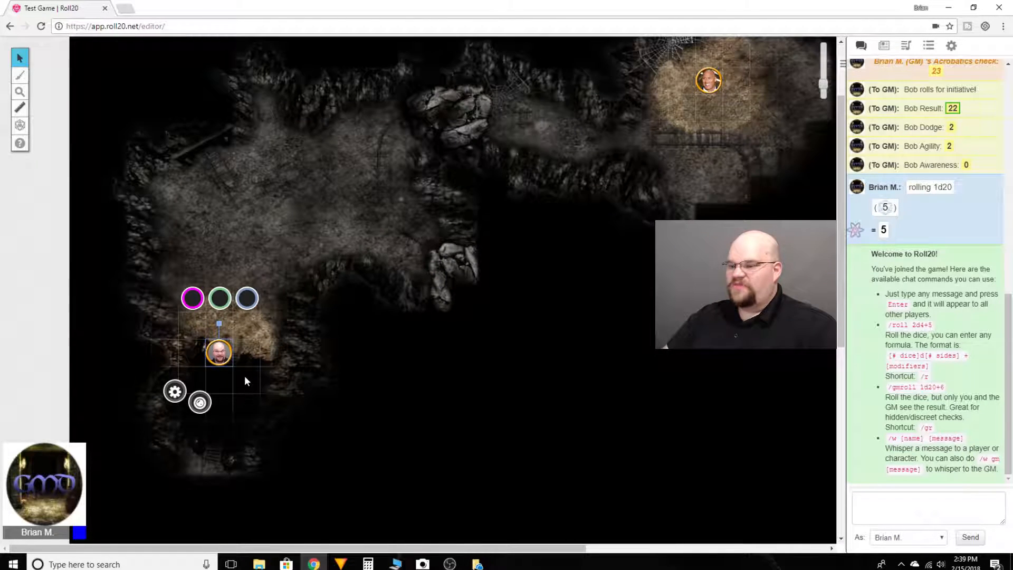
Move the bearded man's token to the northeastern chamber, just south of the tracks and below the smiling man's token.
{"action": "left_click_drag", "start_coordinate": [220, 355], "coordinate": [717, 159]}
{"action": "scroll", "coordinate": [717, 159], "scroll_direction": "up", "scroll_amount": 3}
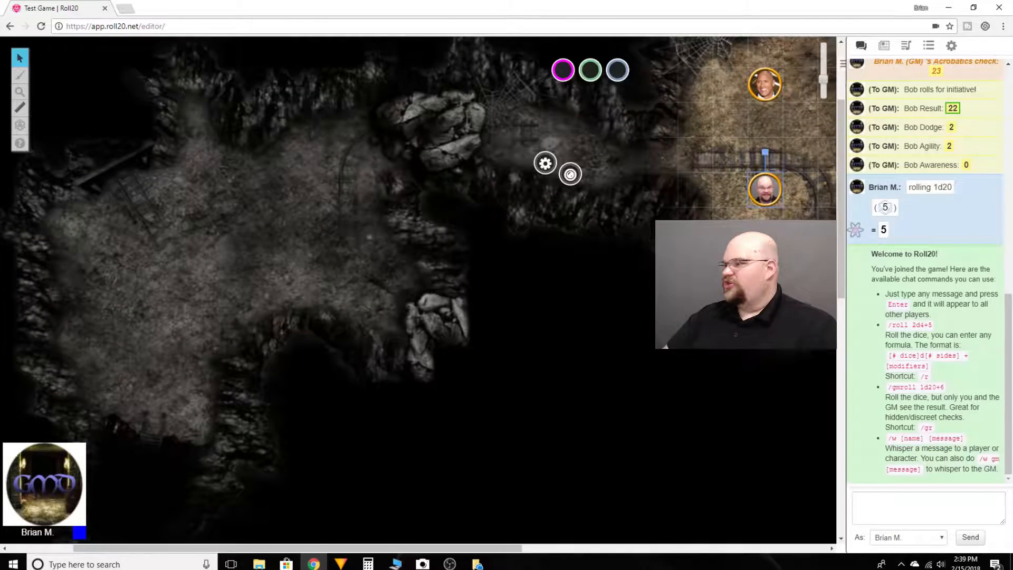
{"action": "left_click_drag", "start_coordinate": [796, 273], "coordinate": [638, 319]}
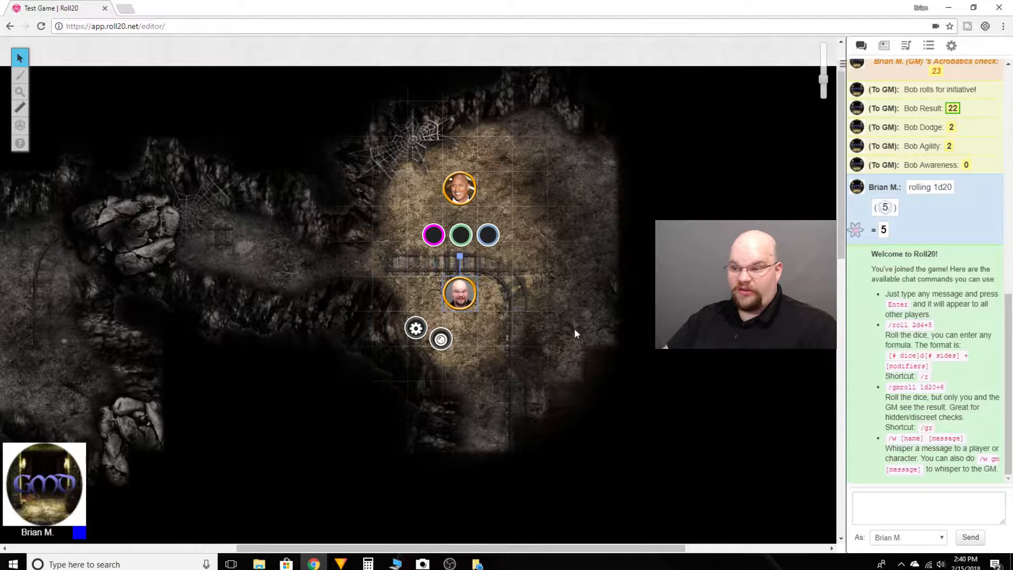
Move the smiling man's token to the northeastern chamber's east side and the bearded man's token south down the long eastern cavern.
{"action": "left_click_drag", "start_coordinate": [552, 312], "coordinate": [490, 310]}
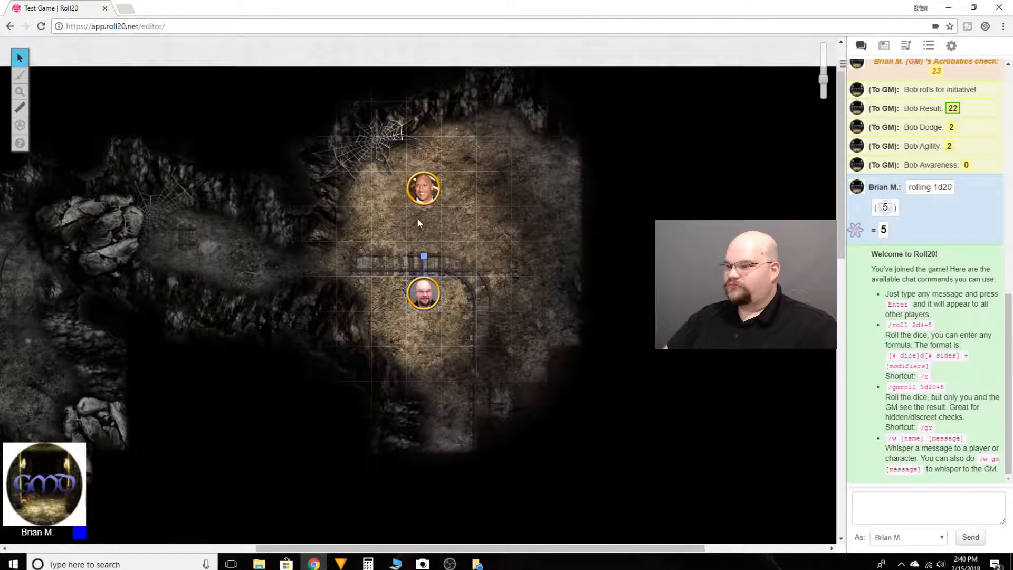
{"action": "left_click_drag", "start_coordinate": [398, 186], "coordinate": [539, 189]}
{"action": "left_click_drag", "start_coordinate": [398, 279], "coordinate": [503, 383]}
{"action": "scroll", "coordinate": [506, 378], "scroll_direction": "down", "scroll_amount": 1}
{"action": "left_click_drag", "start_coordinate": [506, 346], "coordinate": [513, 451]}
{"action": "scroll", "coordinate": [513, 390], "scroll_direction": "down", "scroll_amount": 2}
{"action": "left_click_drag", "start_coordinate": [490, 352], "coordinate": [561, 421]}
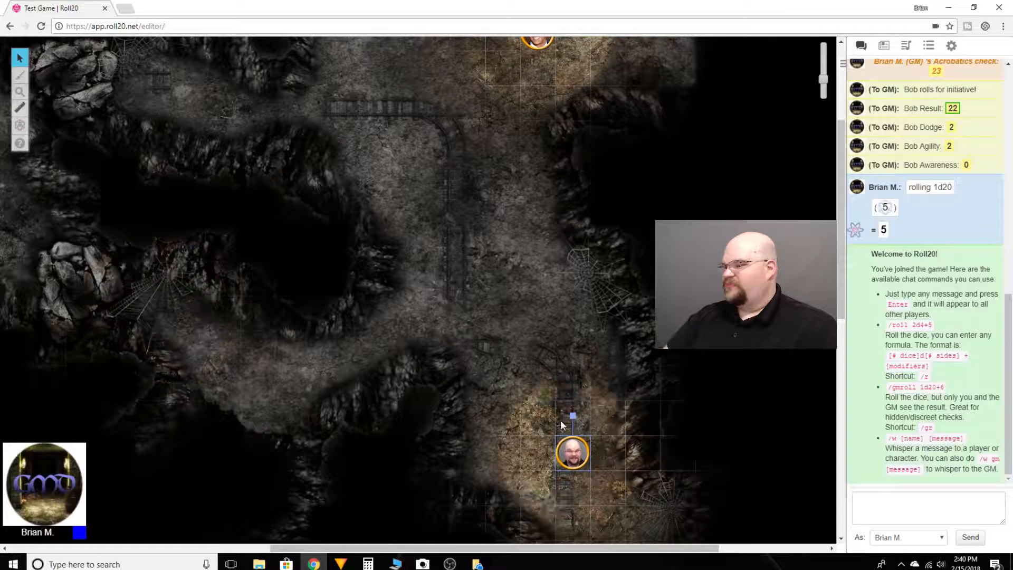
Move the bearded man's token southeast through the lower cavern and east into the small round southeastern chamber.
{"action": "scroll", "coordinate": [563, 426], "scroll_direction": "down", "scroll_amount": 2}
{"action": "left_click_drag", "start_coordinate": [585, 365], "coordinate": [656, 435]}
{"action": "scroll", "coordinate": [665, 433], "scroll_direction": "down", "scroll_amount": 2}
{"action": "left_click_drag", "start_coordinate": [660, 379], "coordinate": [686, 430]}
{"action": "scroll", "coordinate": [670, 412], "scroll_direction": "down", "scroll_amount": 1}
{"action": "left_click_drag", "start_coordinate": [753, 379], "coordinate": [679, 369]}
{"action": "left_click", "coordinate": [634, 297]}
{"action": "left_click_drag", "start_coordinate": [635, 297], "coordinate": [635, 299]}
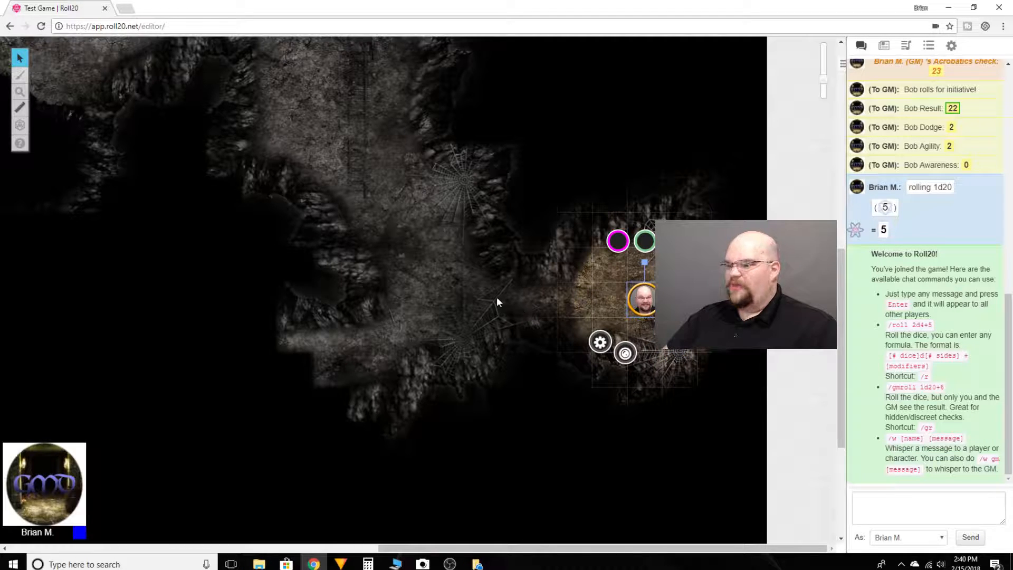
Move the smiling man's token east into the northeastern passage and look over the explored areas of the whole map.
{"action": "scroll", "coordinate": [510, 311], "scroll_direction": "up", "scroll_amount": 10}
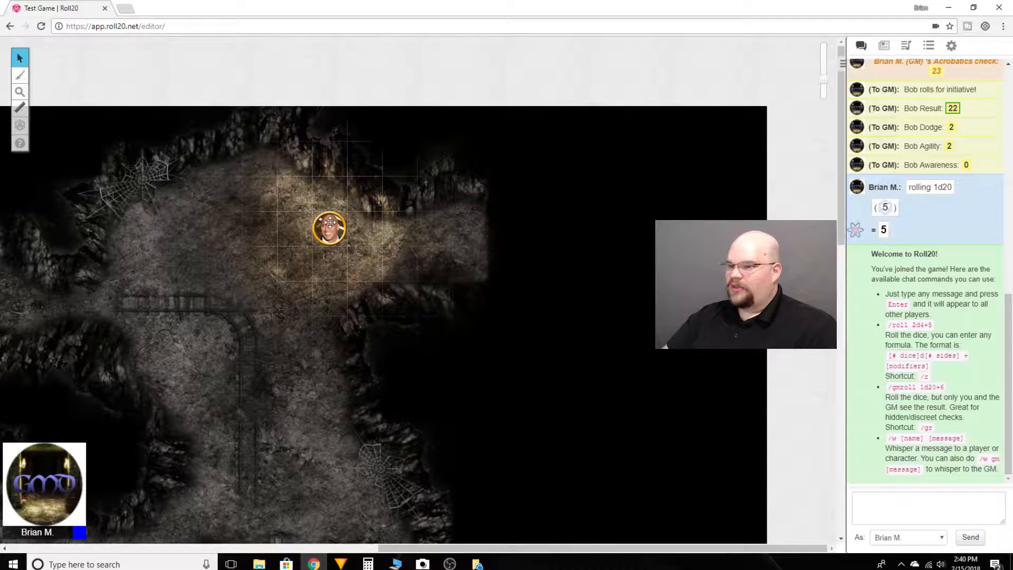
{"action": "left_click_drag", "start_coordinate": [330, 222], "coordinate": [574, 263]}
{"action": "scroll", "coordinate": [387, 364], "scroll_direction": "down", "scroll_amount": 1}
{"action": "scroll", "coordinate": [386, 364], "scroll_direction": "down", "scroll_amount": 3}
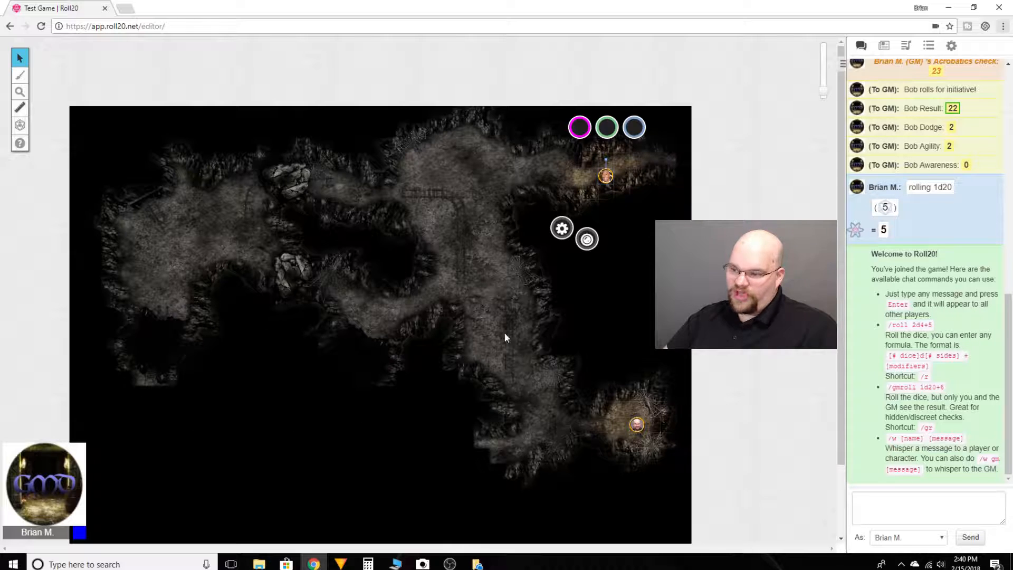
{"action": "scroll", "coordinate": [313, 490], "scroll_direction": "down", "scroll_amount": 4}
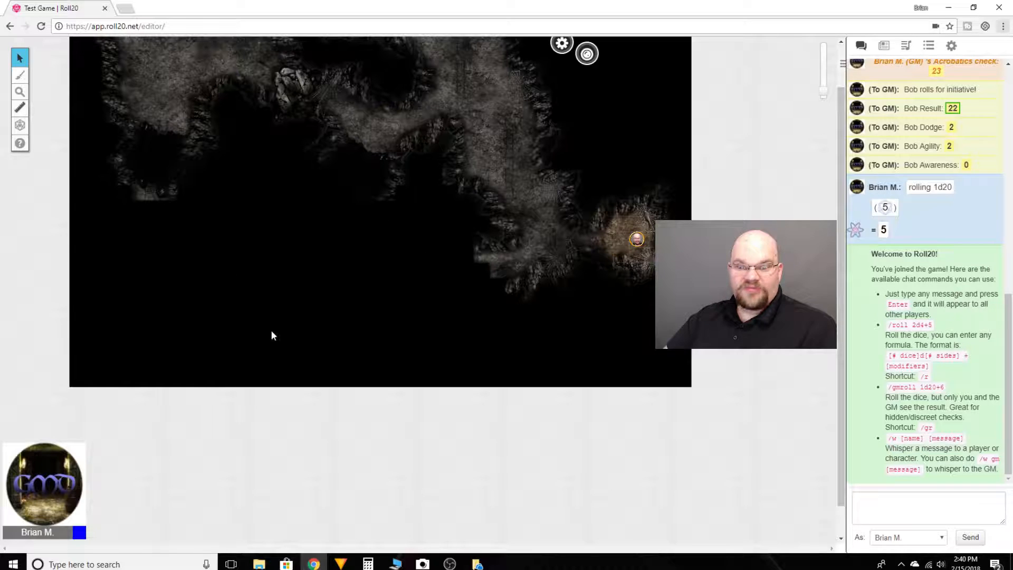
{"action": "scroll", "coordinate": [422, 339], "scroll_direction": "up", "scroll_amount": 4}
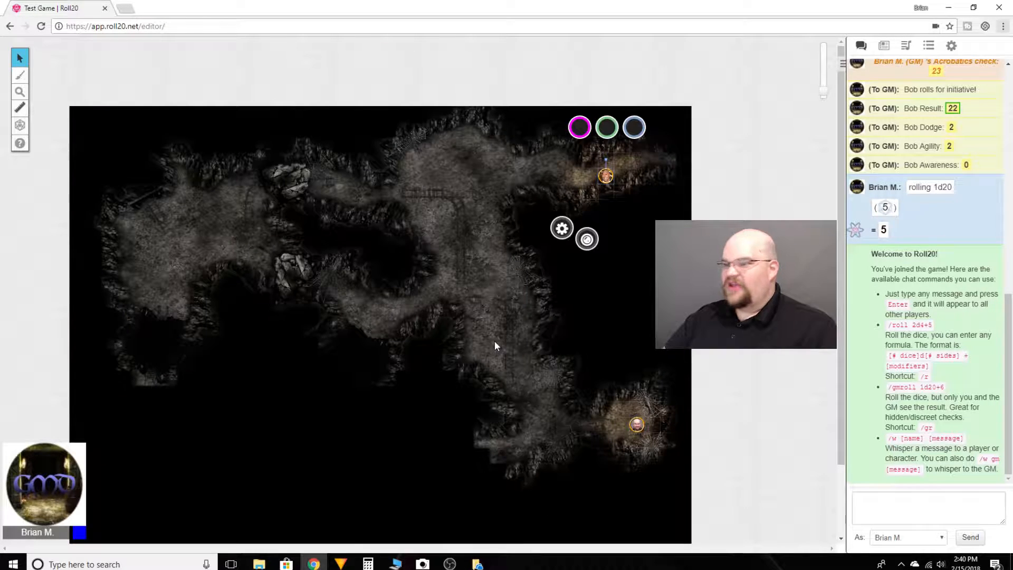